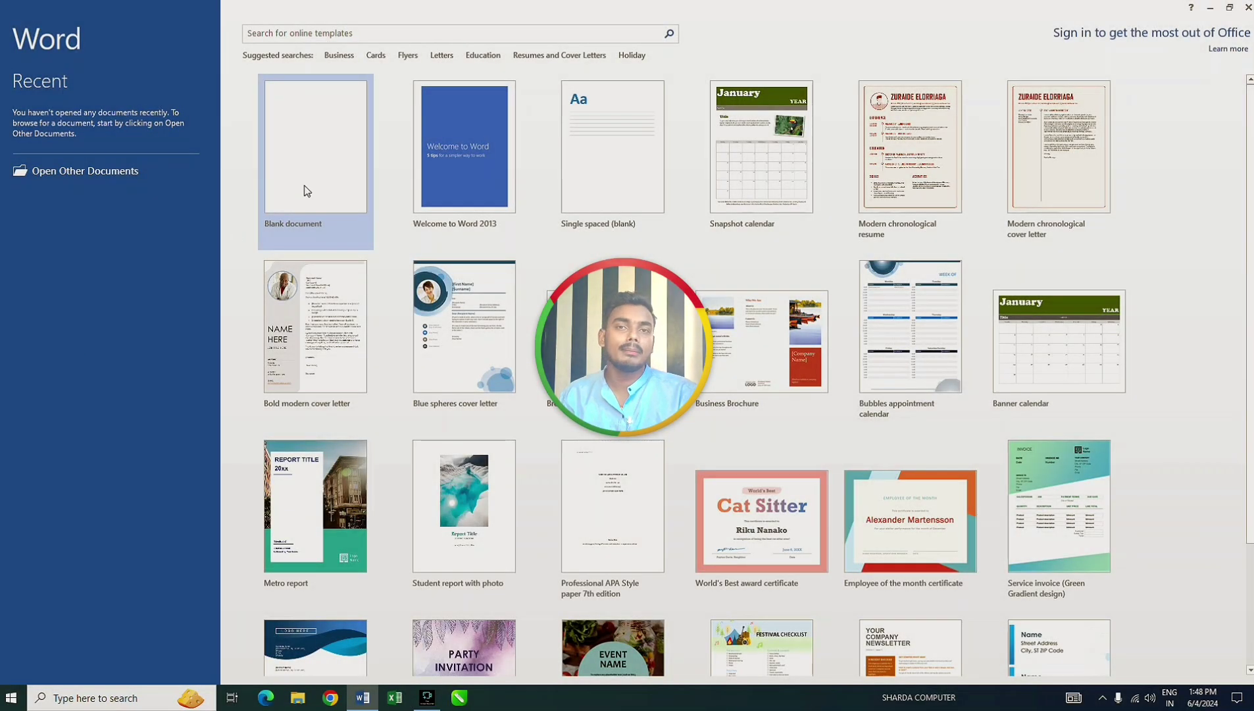
# Step: Open a new blank document, Document1, from the Word start screen
pyautogui.click(304, 190)
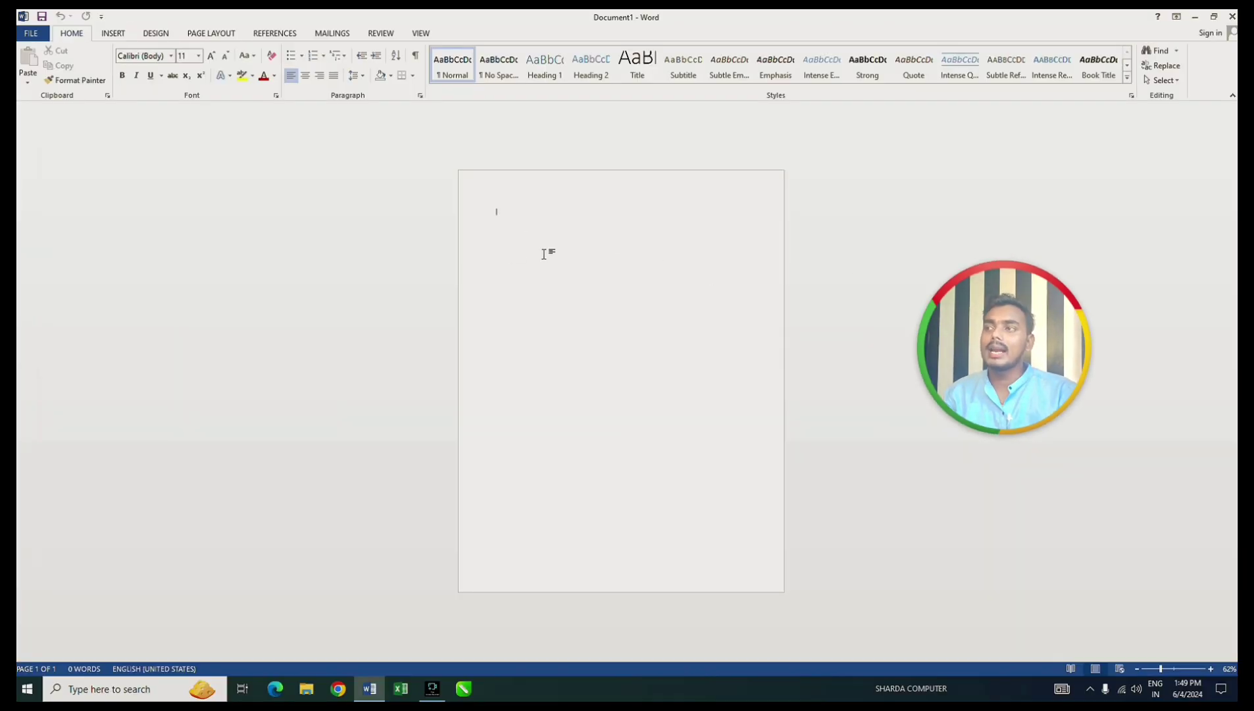
# Step: Insert the Facet (Even Page) design from the Insert tab's Header gallery
pyautogui.click(111, 34)
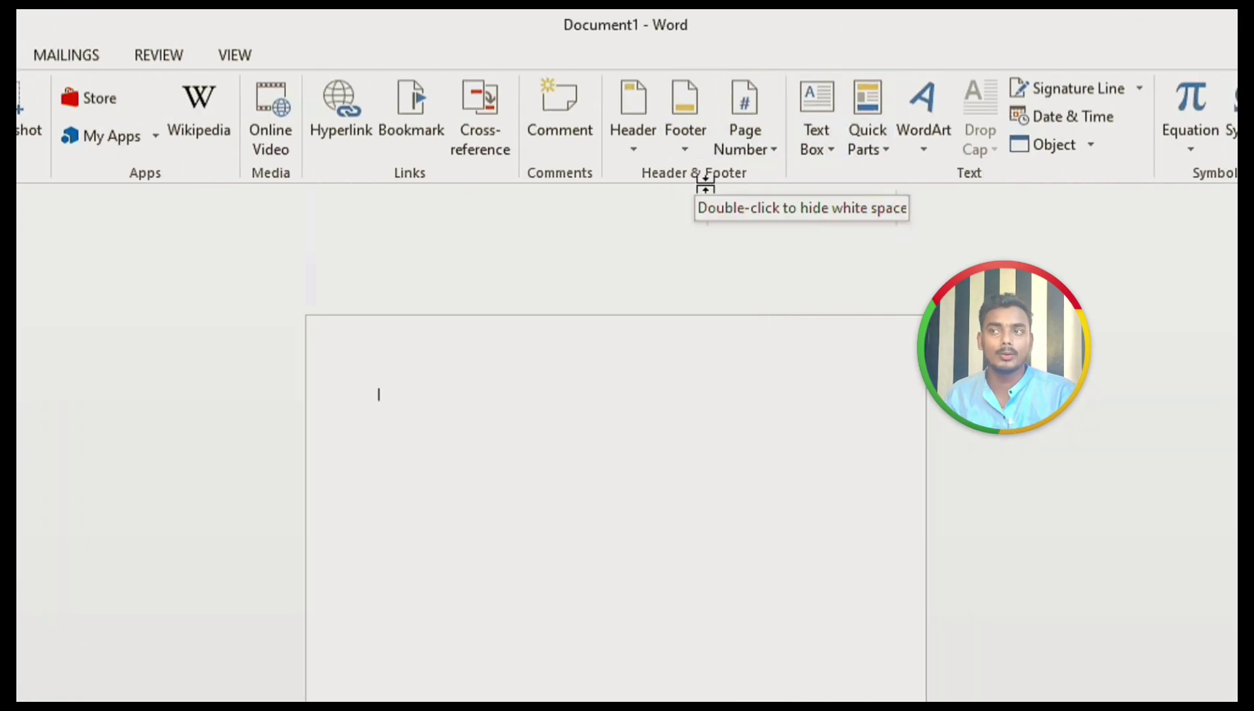
pyautogui.click(634, 135)
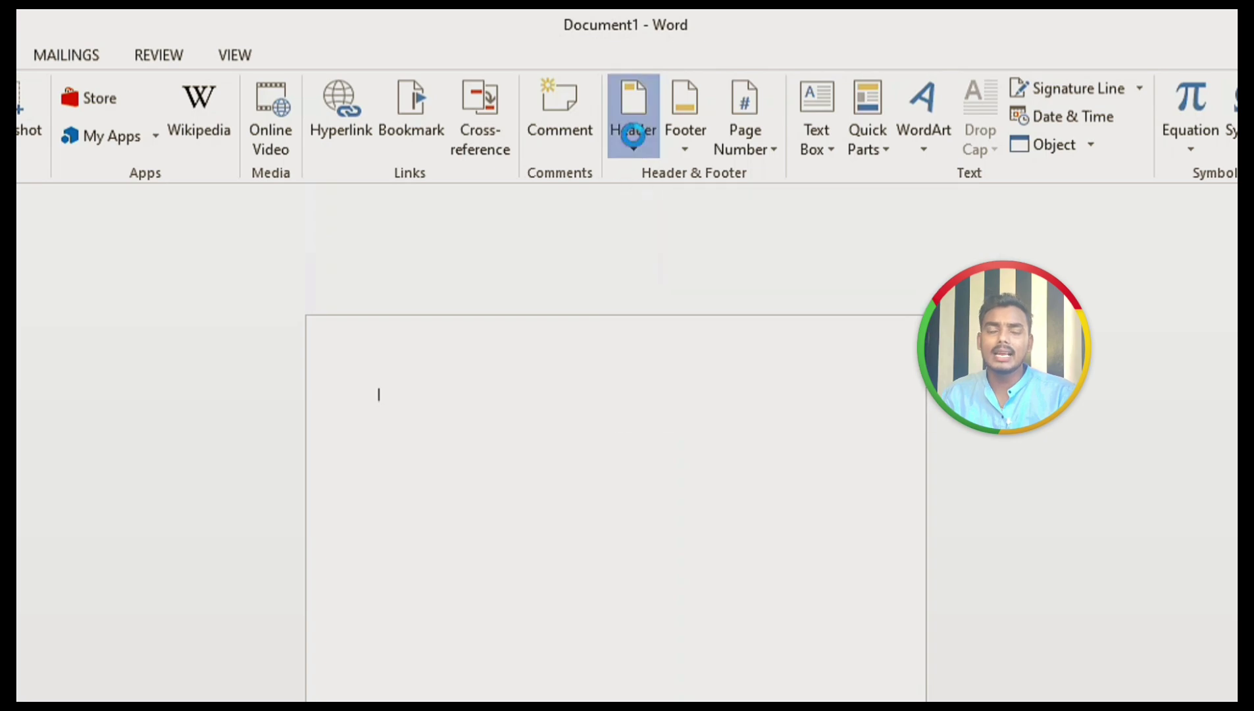
pyautogui.scroll(-5, 872, 513)
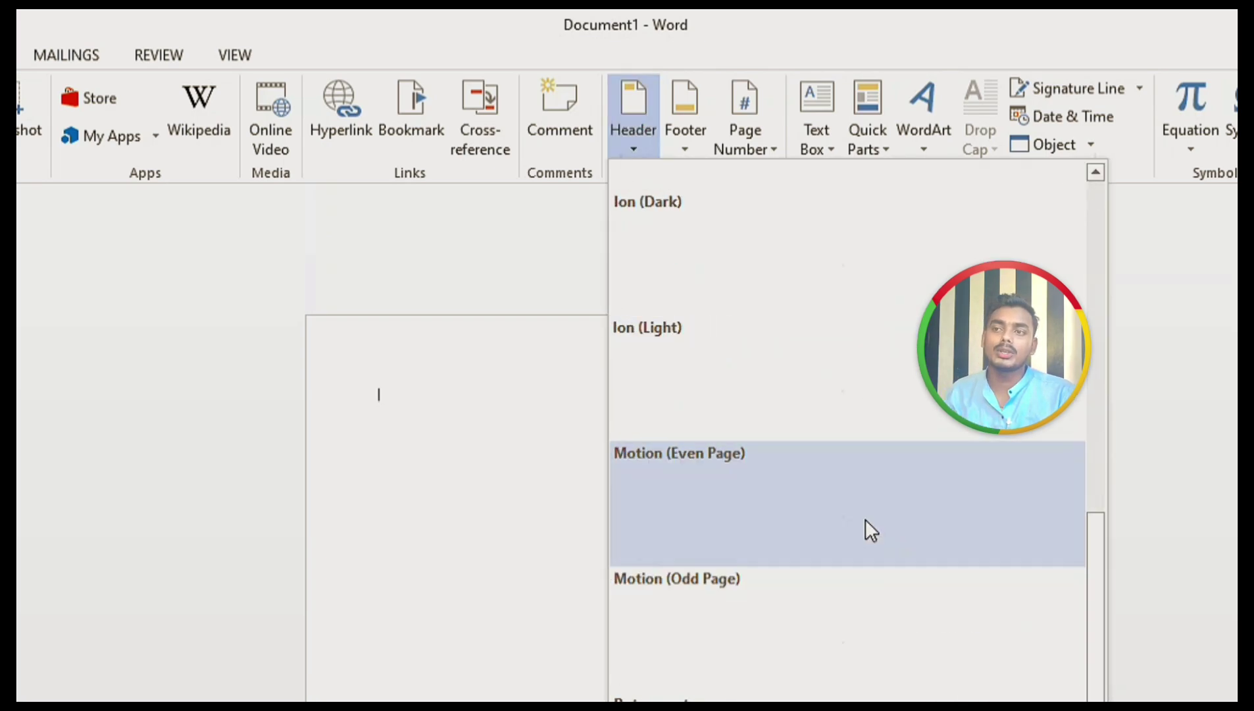
pyautogui.scroll(5, 879, 550)
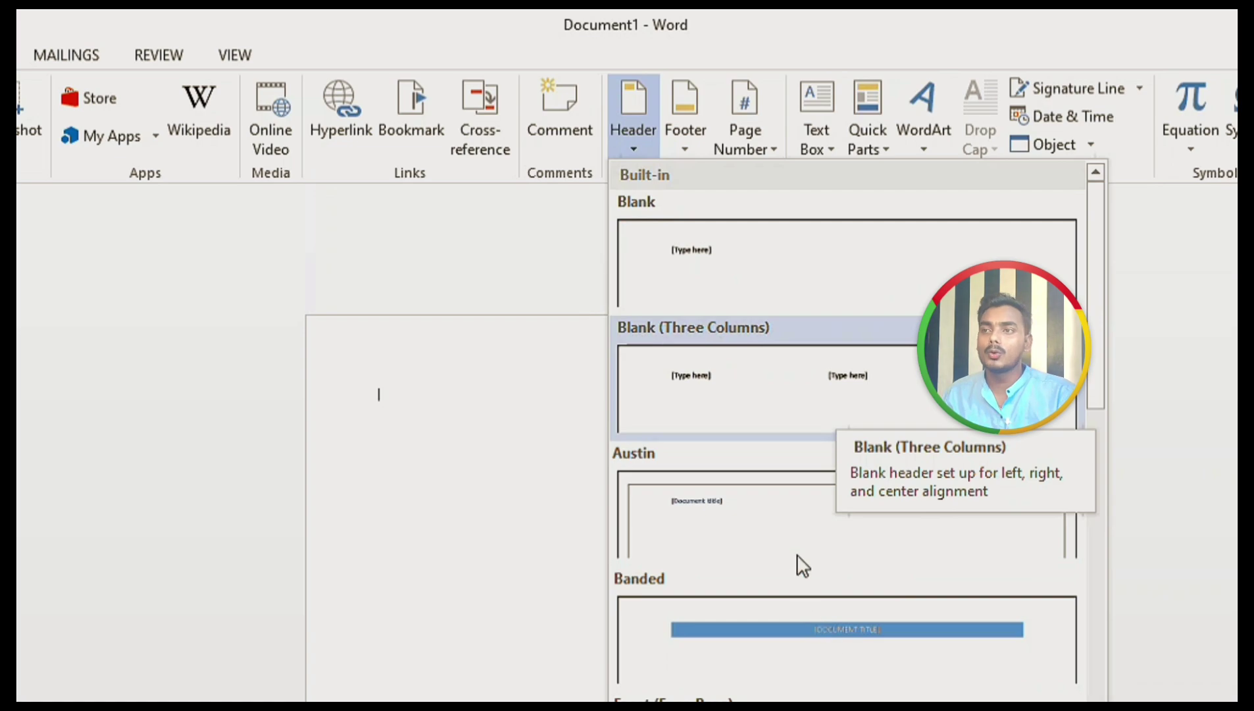
pyautogui.scroll(-3, 812, 691)
pyautogui.scroll(-5, 731, 473)
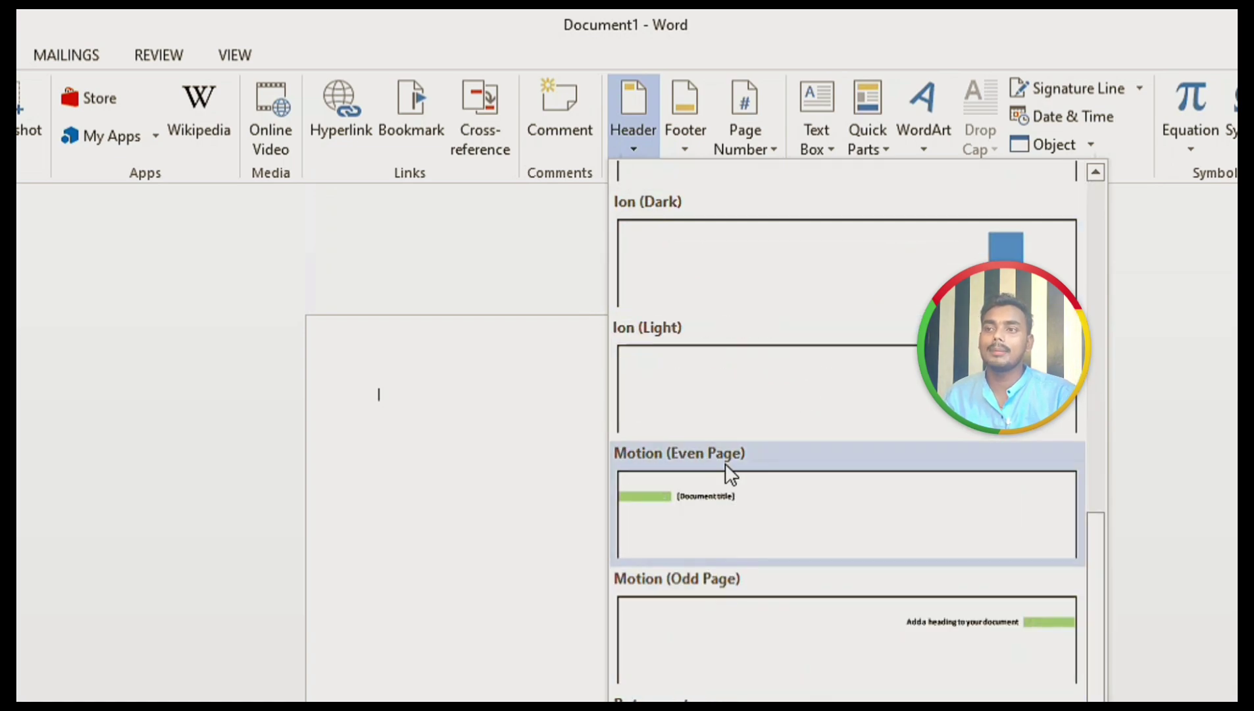
pyautogui.scroll(3, 730, 472)
pyautogui.scroll(3, 740, 479)
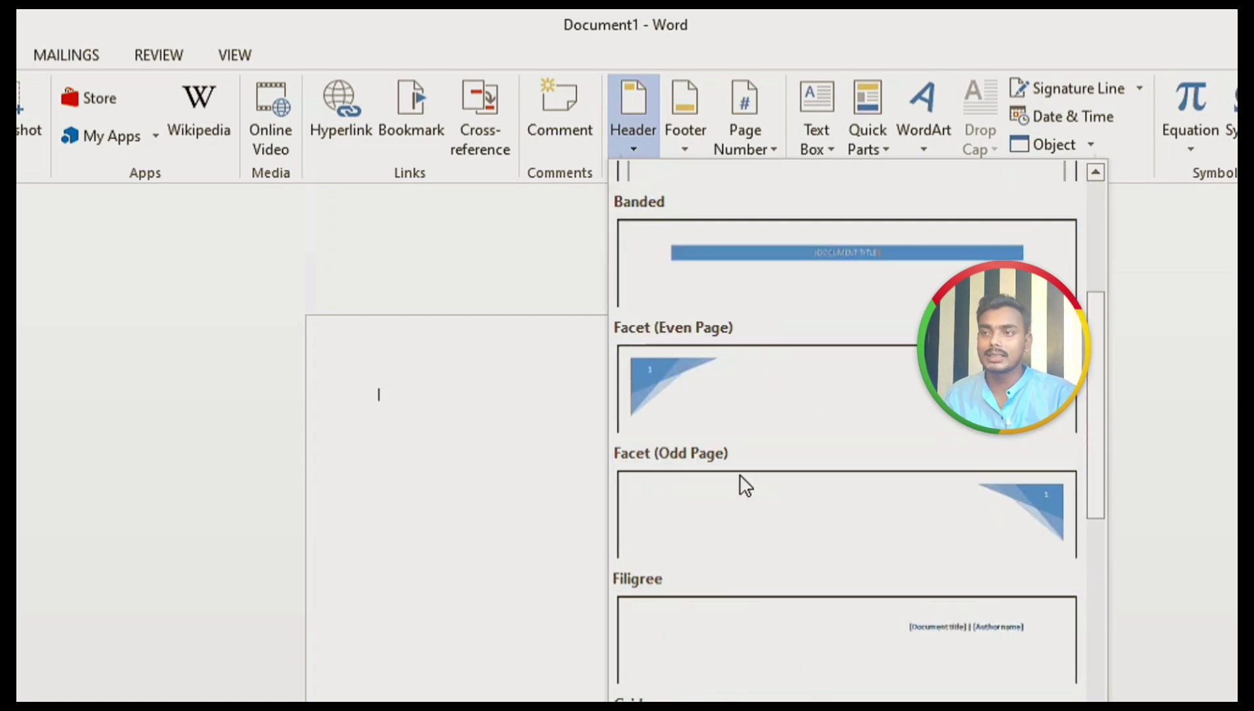
pyautogui.click(720, 421)
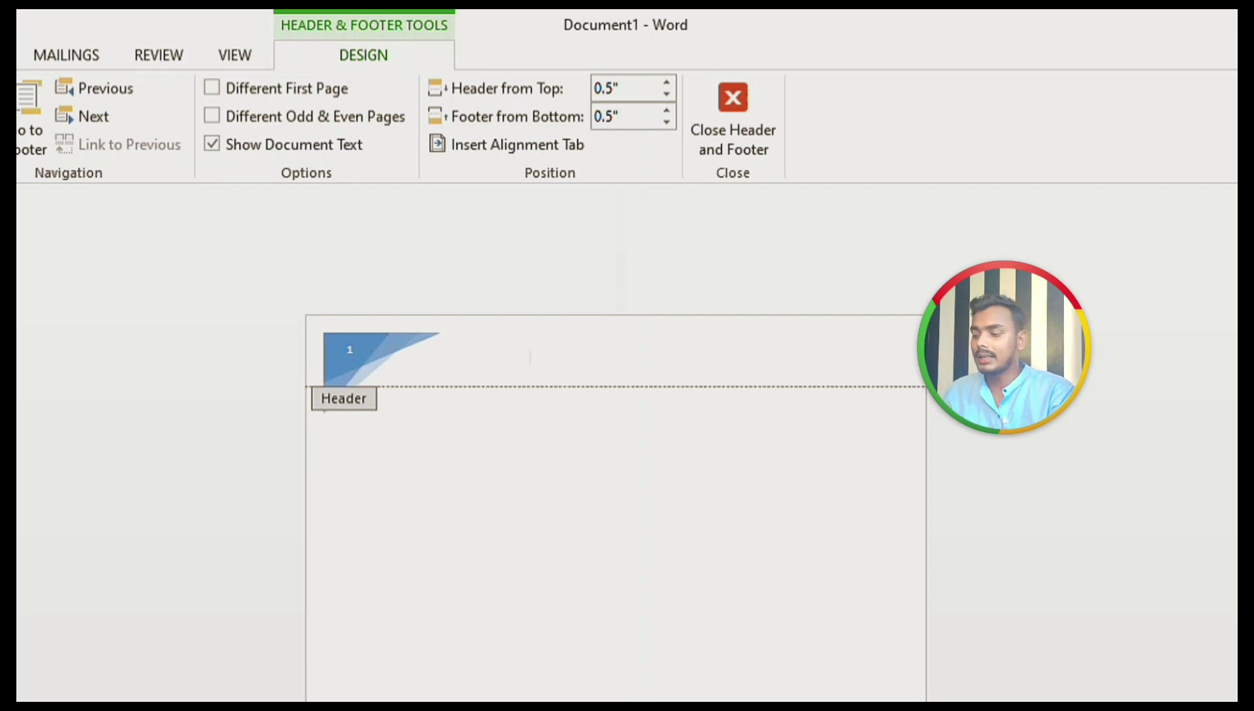
# Step: Type 'SHARDA COMPUTER CLASSES' in the header and grow it to font size 18
pyautogui.write('s')
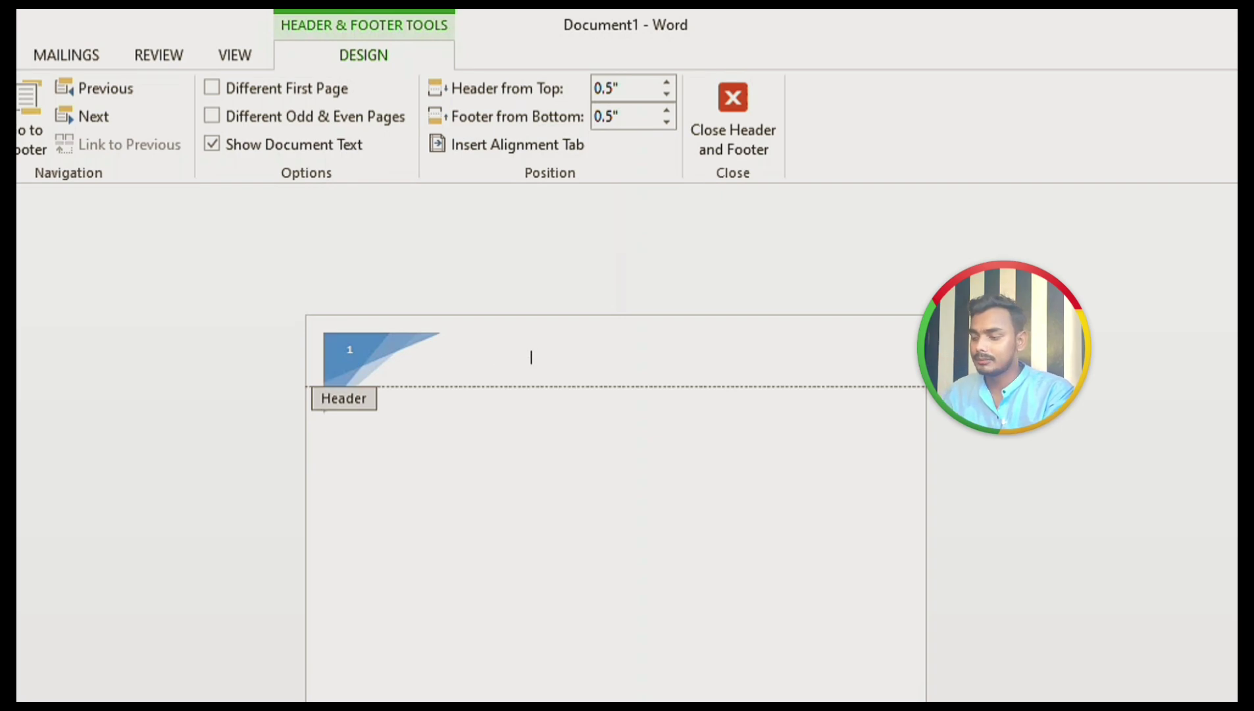
pyautogui.write('SHARDA COMPUTER CLASSES')
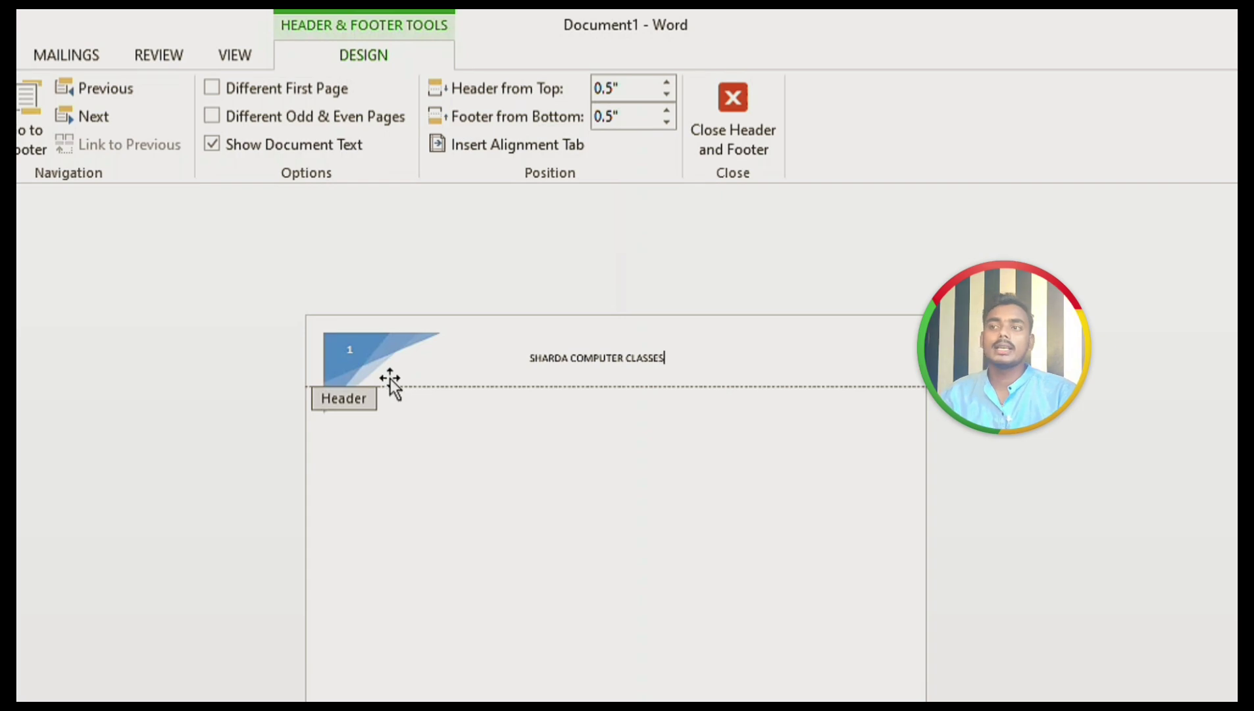
pyautogui.moveTo(665, 357); pyautogui.dragTo(527, 365)
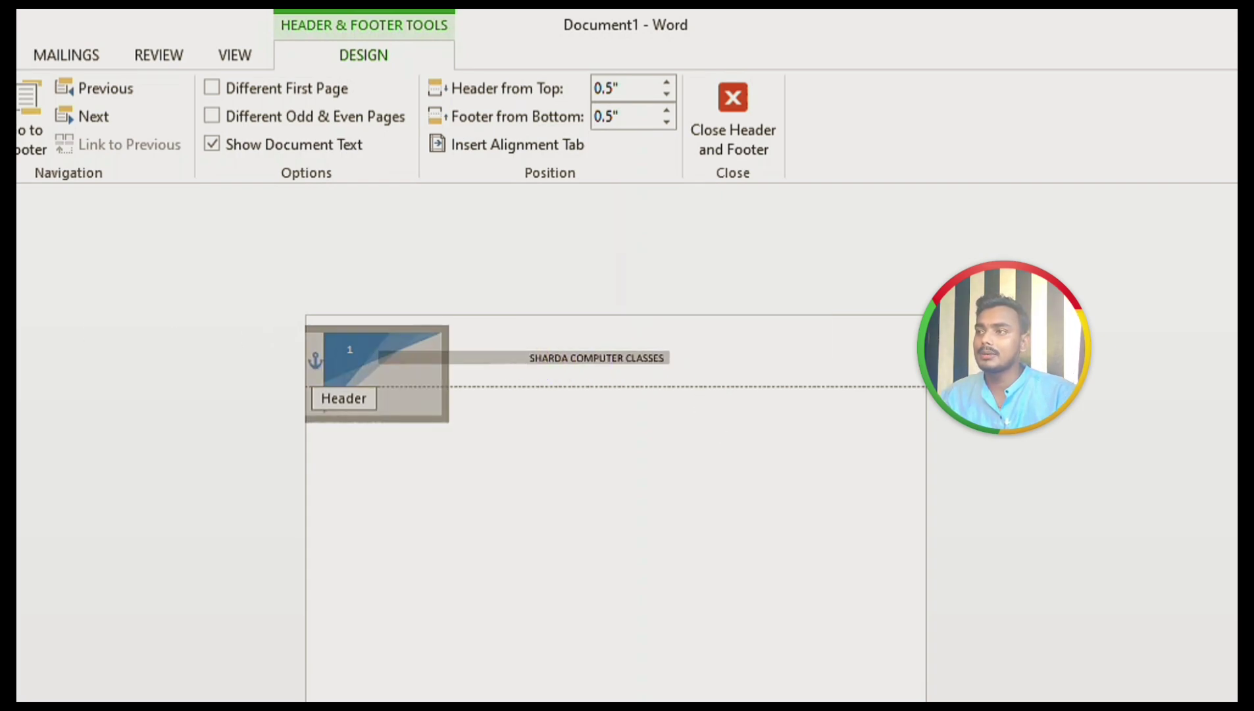
pyautogui.click(89, 40)
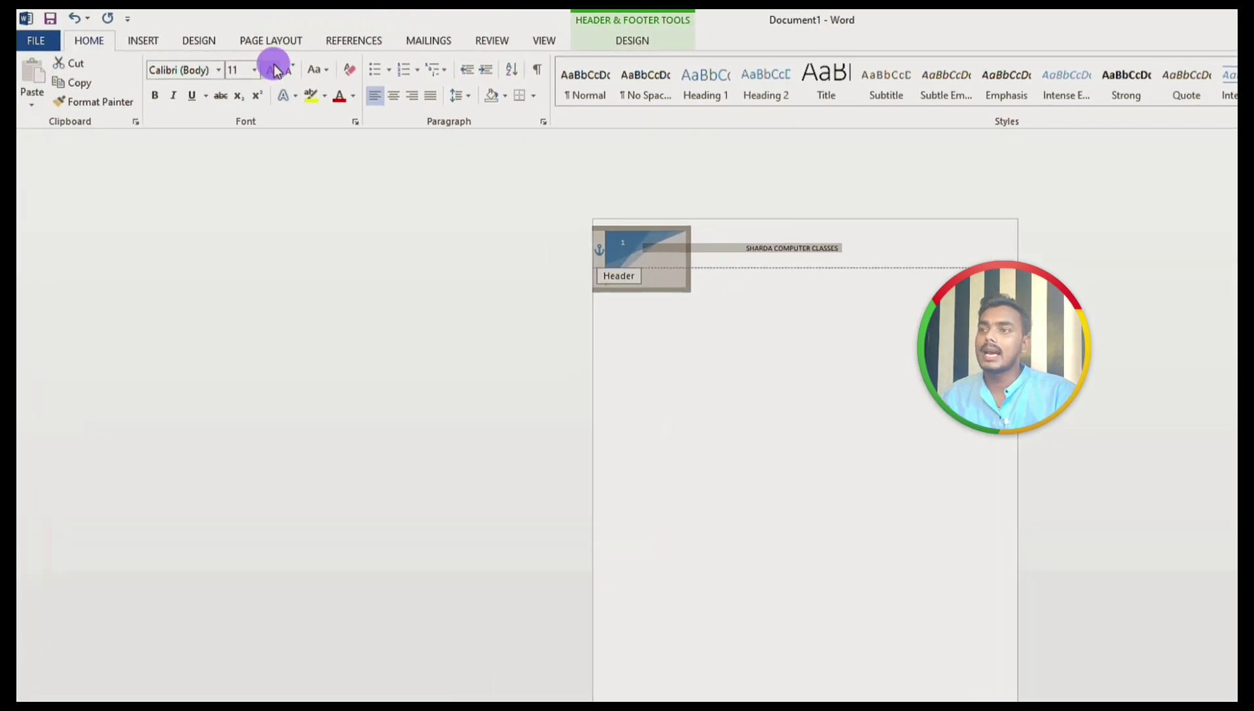
pyautogui.click(271, 69)
pyautogui.click(271, 69)
pyautogui.click(271, 69)
pyautogui.click(271, 69)
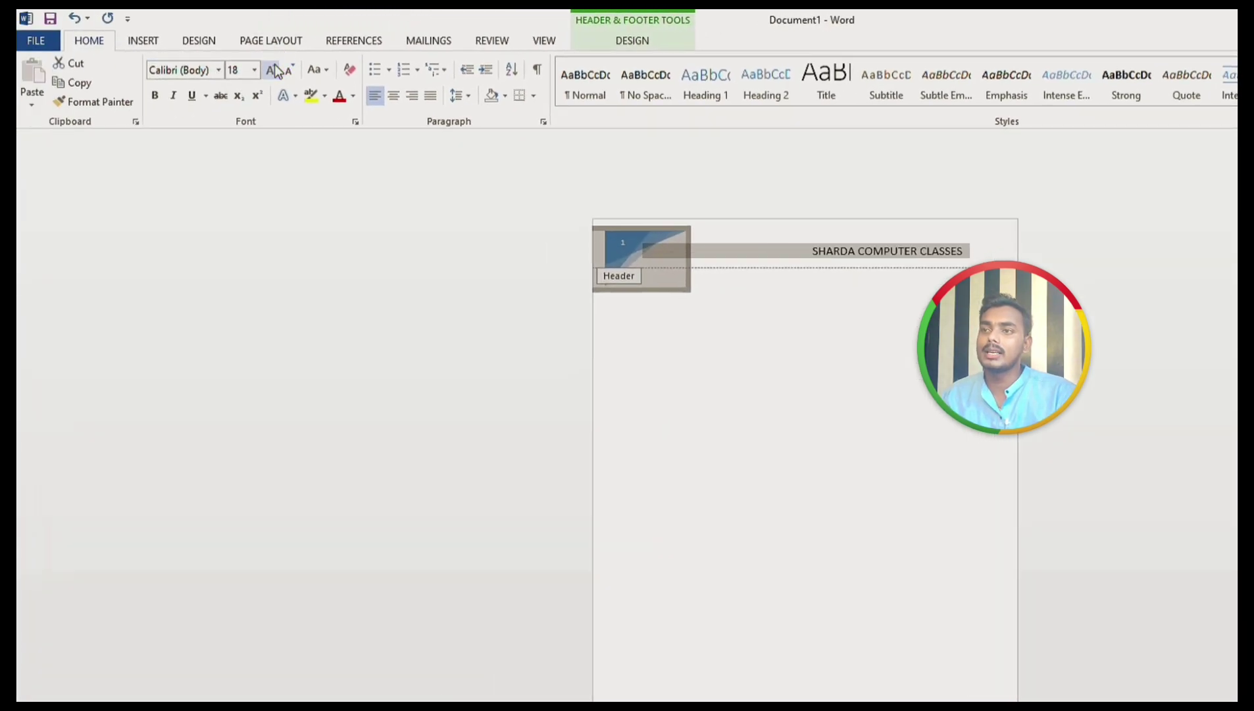
# Step: Delete leading spaces before the header title to shift it toward the page centre
pyautogui.click(819, 252)
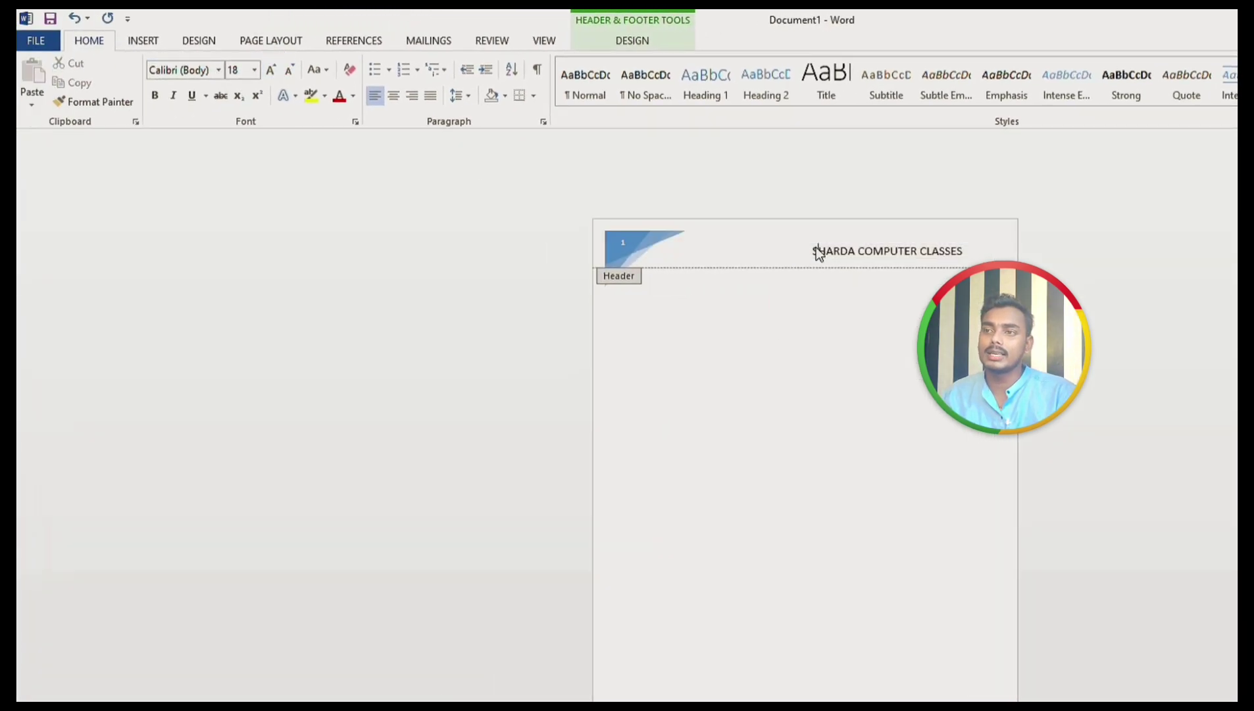
pyautogui.press('BackSpace')
pyautogui.press('BackSpace')
pyautogui.press('BackSpace')
pyautogui.press('BackSpace')
pyautogui.press('BackSpace')
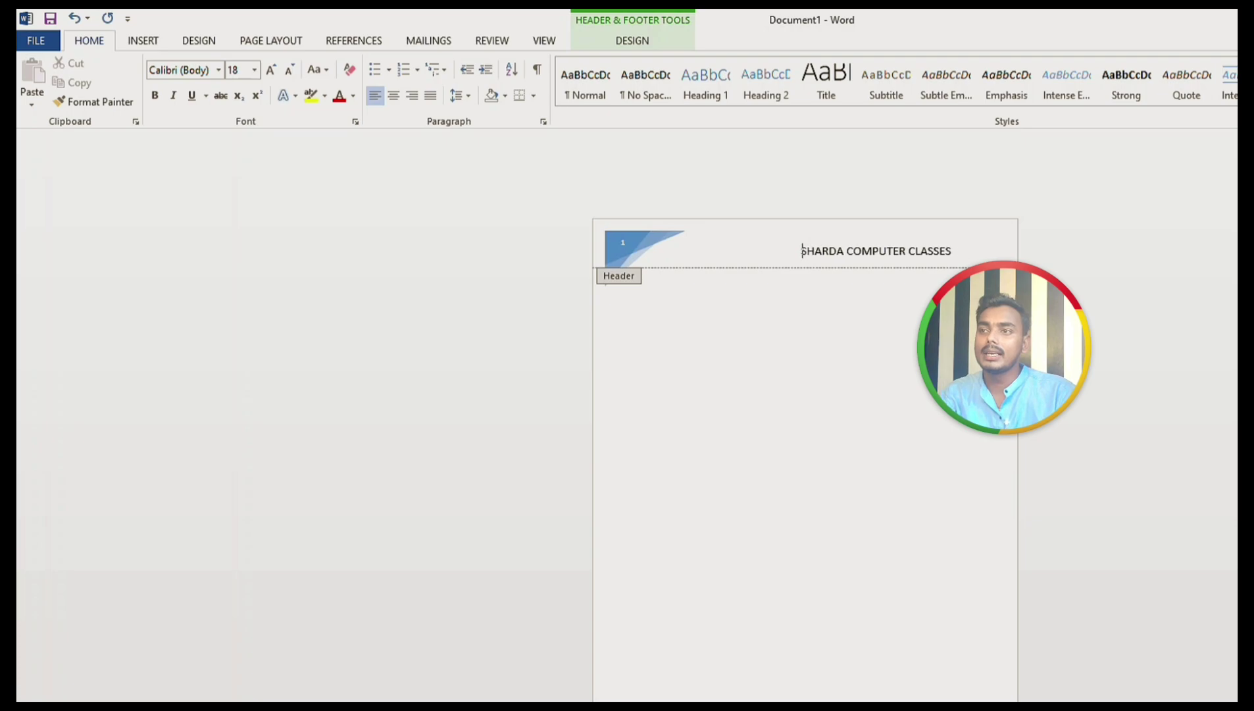
pyautogui.press('BackSpace')
pyautogui.press('BackSpace')
pyautogui.press('BackSpace')
pyautogui.press('BackSpace')
pyautogui.press('BackSpace')
pyautogui.press('BackSpace')
pyautogui.press('BackSpace')
pyautogui.press('BackSpace')
pyautogui.press('BackSpace')
pyautogui.press('BackSpace')
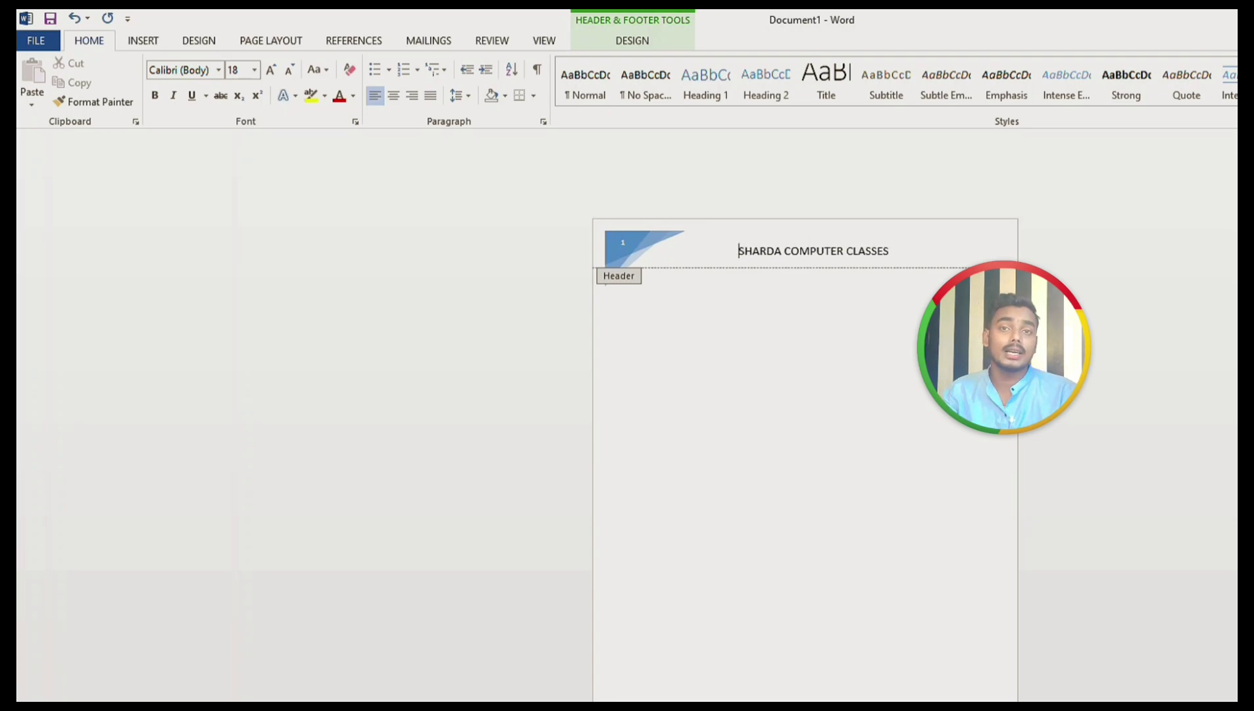
pyautogui.click(900, 250)
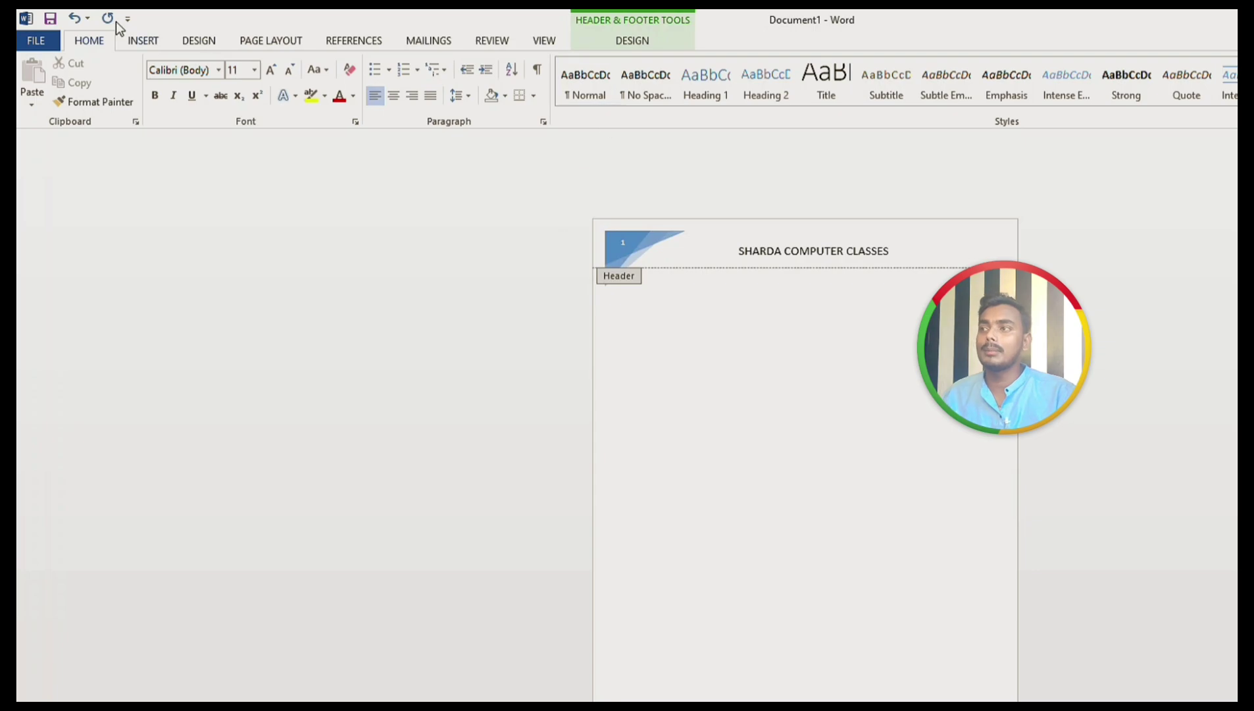
# Step: Add a Plain Number 2 page number centred at the bottom of the page
pyautogui.click(142, 40)
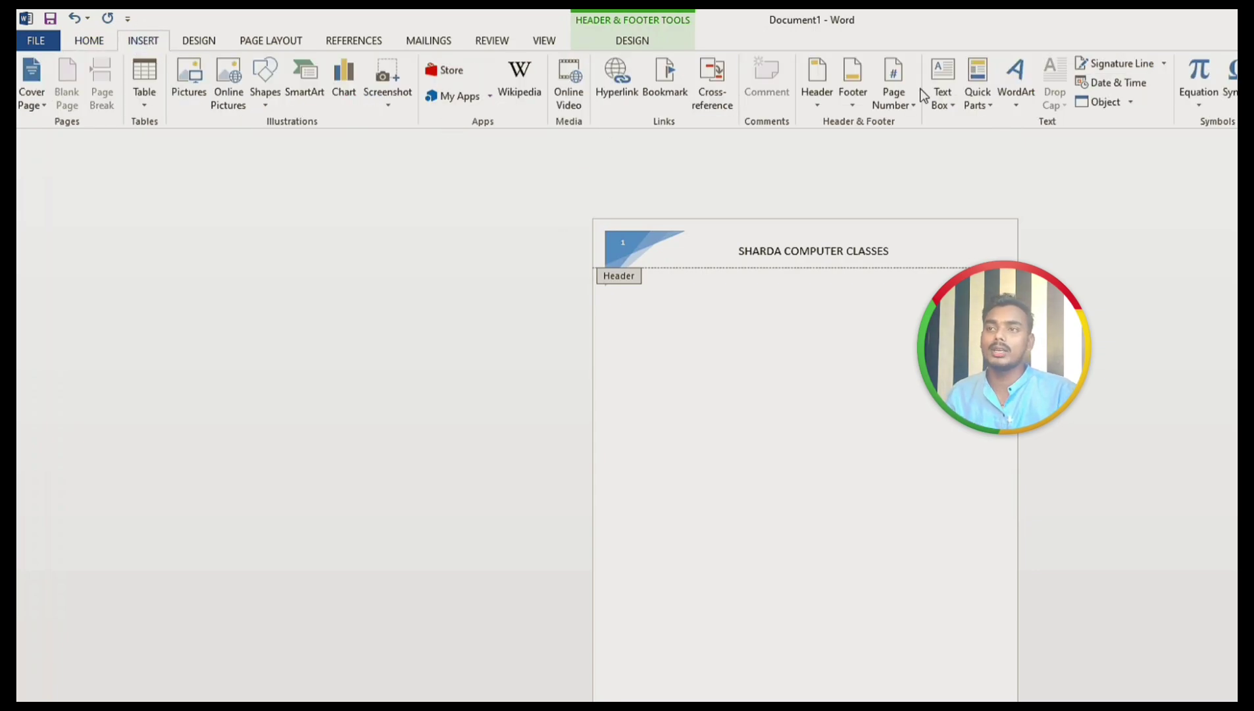
pyautogui.click(902, 87)
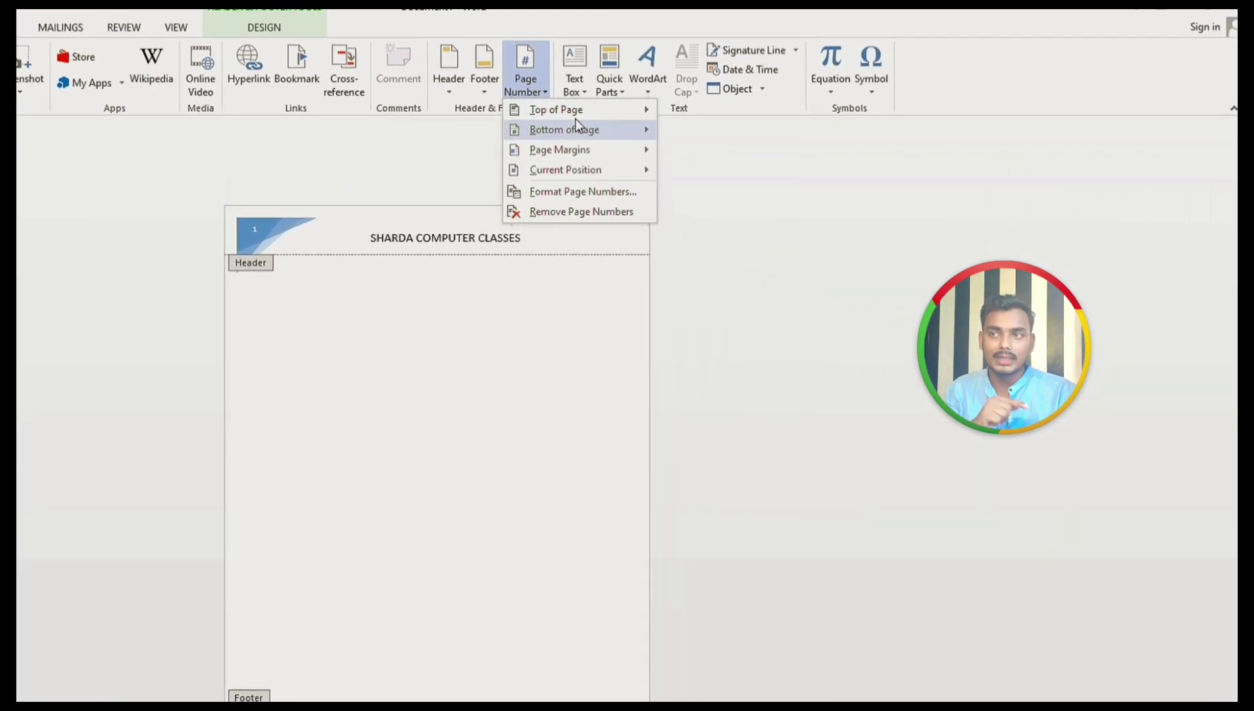
pyautogui.moveTo(564, 130)
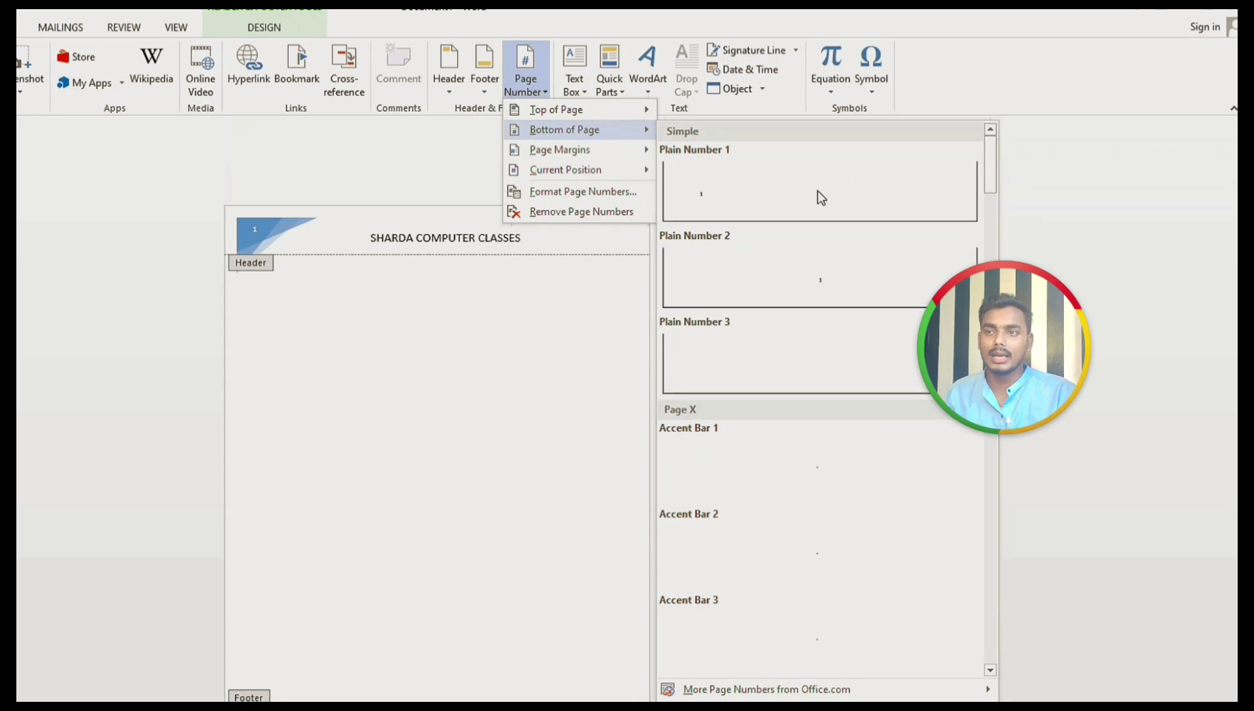
pyautogui.click(824, 279)
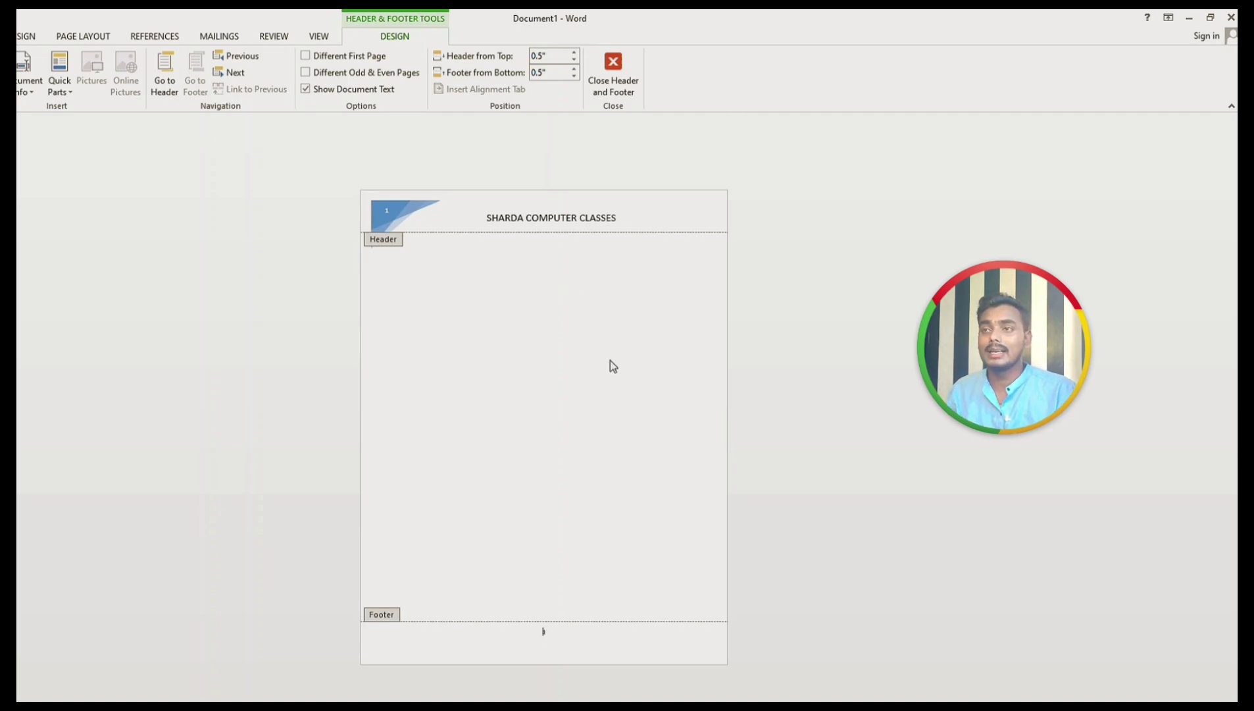
# Step: Close header editing, add a second page, and review both pages' headers in print preview
pyautogui.click(628, 91)
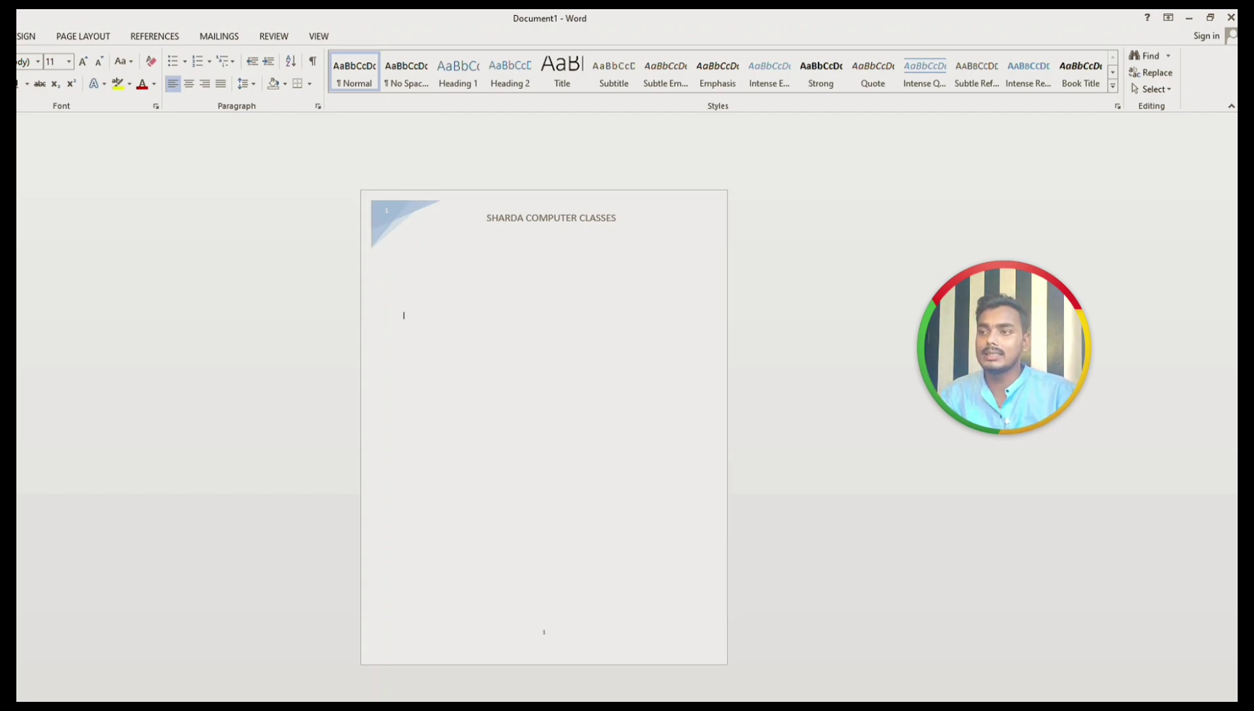
pyautogui.press('Return')
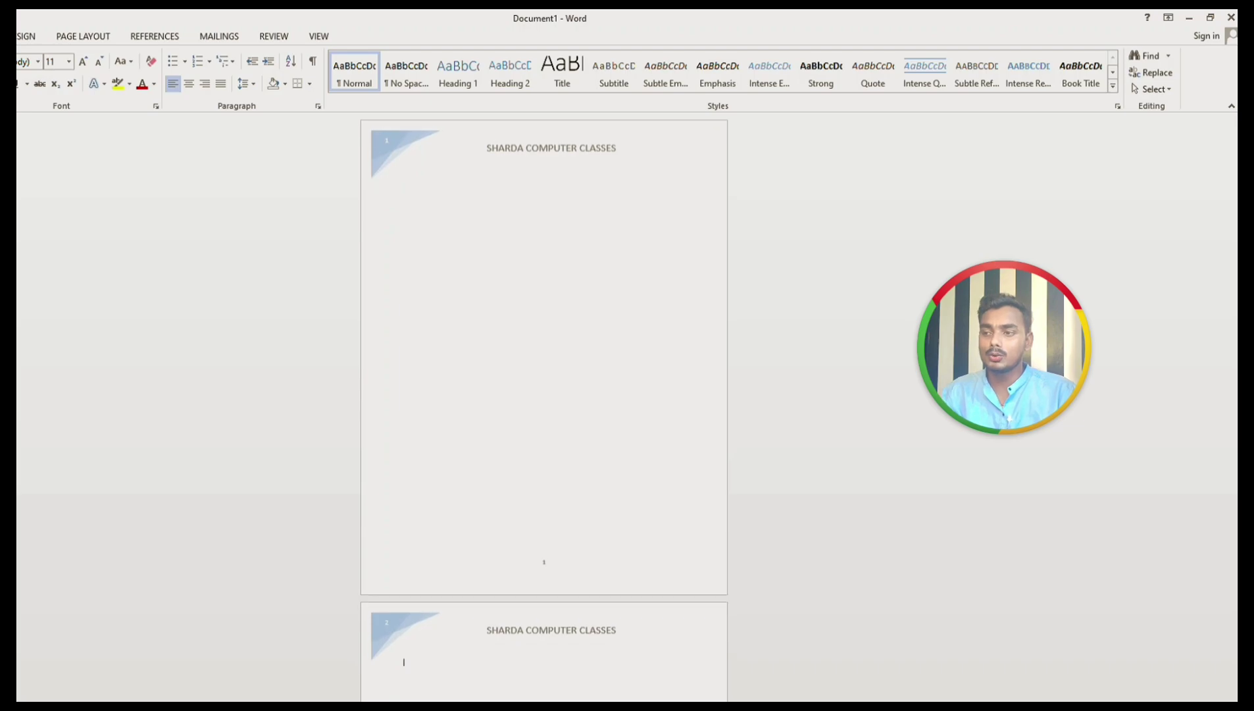
pyautogui.scroll(-5, 487, 428)
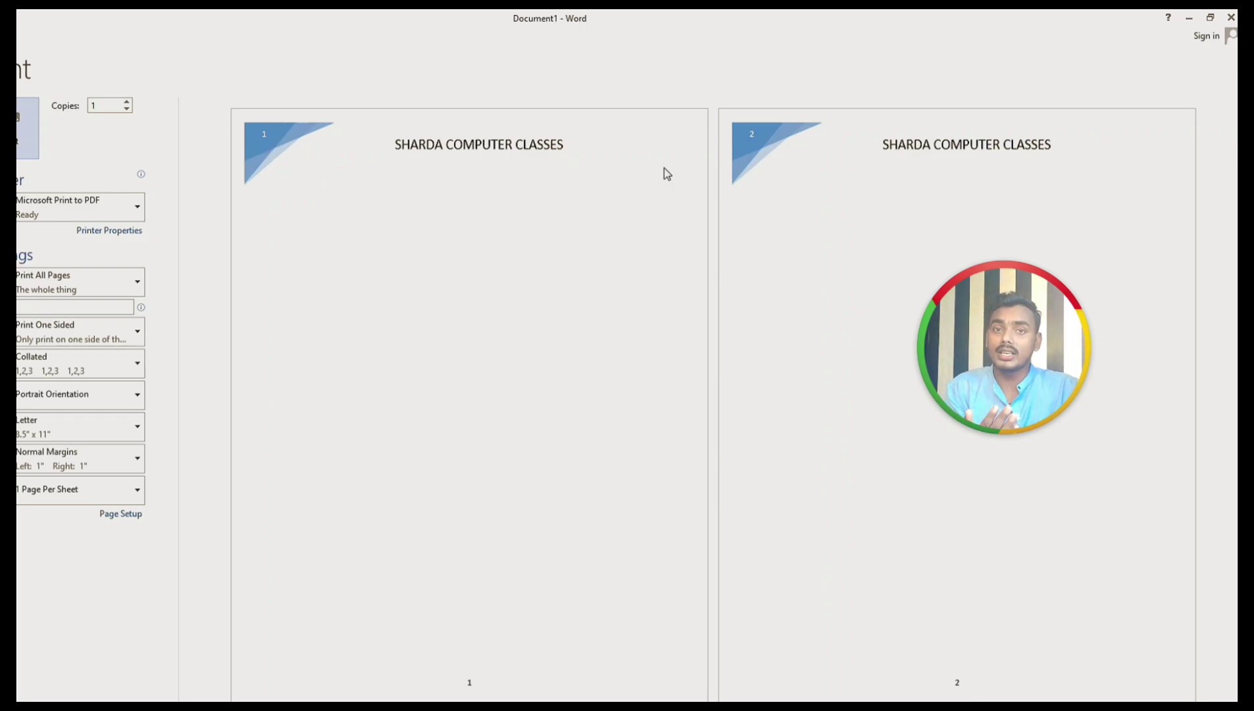
pyautogui.press('Escape')
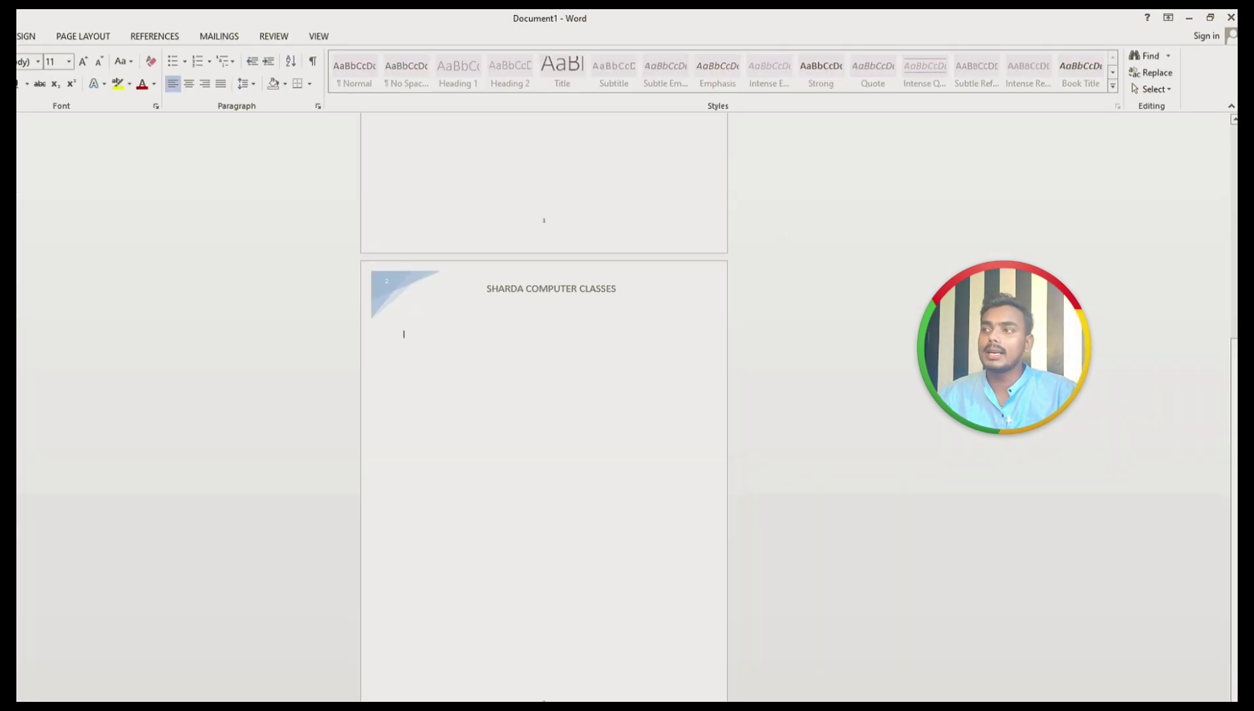
# Step: Reopen the page-1 header for editing, dismissing the Header gallery without choosing a design
pyautogui.hotkey('alt', 'n')
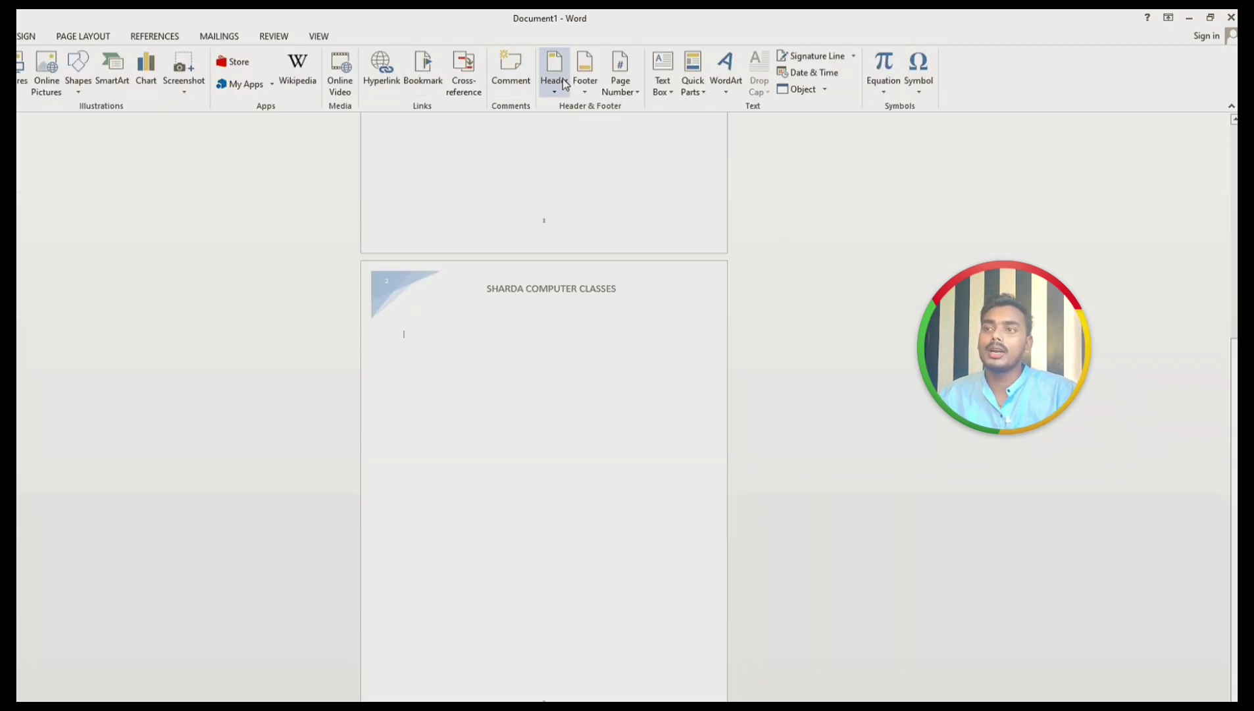
pyautogui.click(554, 73)
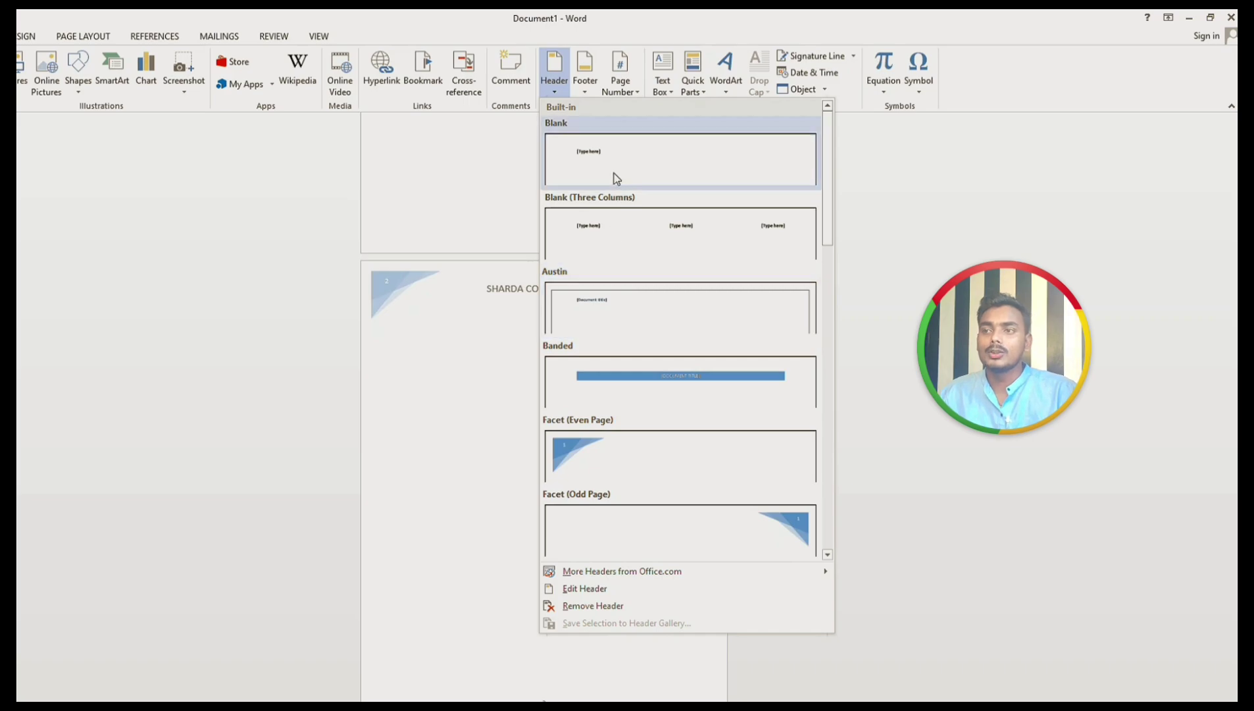
pyautogui.scroll(-1, 652, 272)
pyautogui.scroll(1, 694, 266)
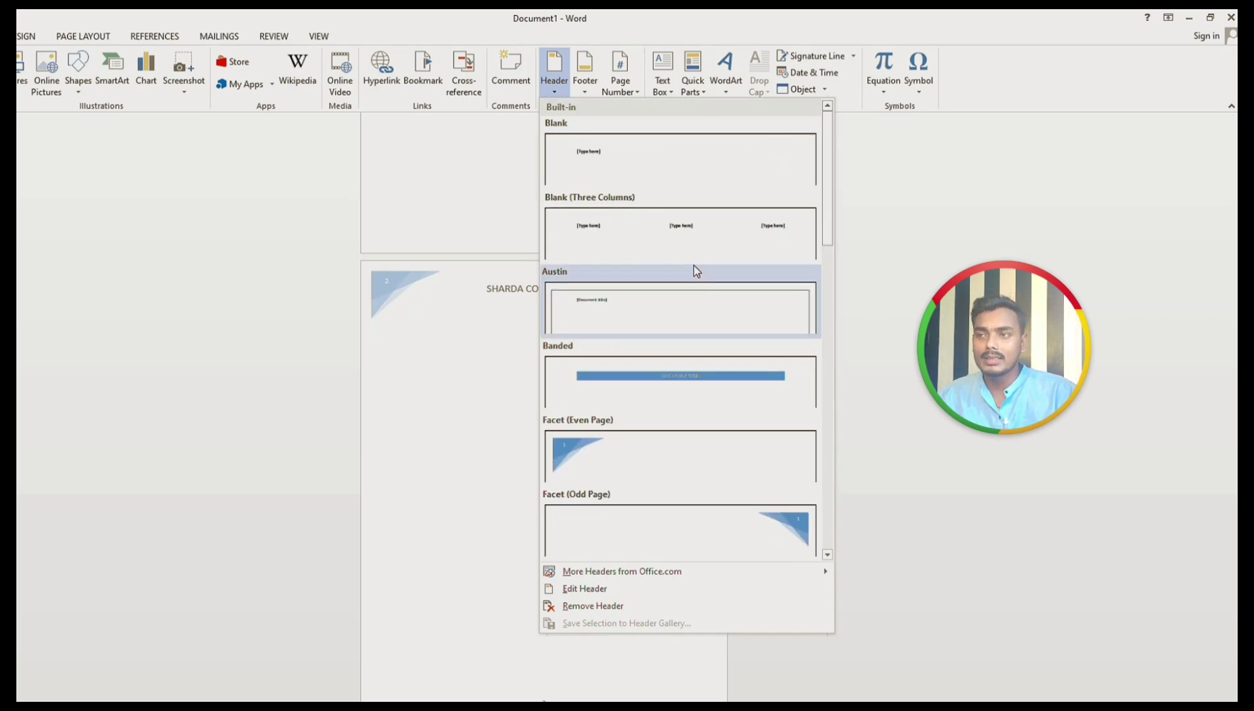
pyautogui.click(476, 201)
pyautogui.scroll(2, 475, 212)
pyautogui.scroll(3, 547, 237)
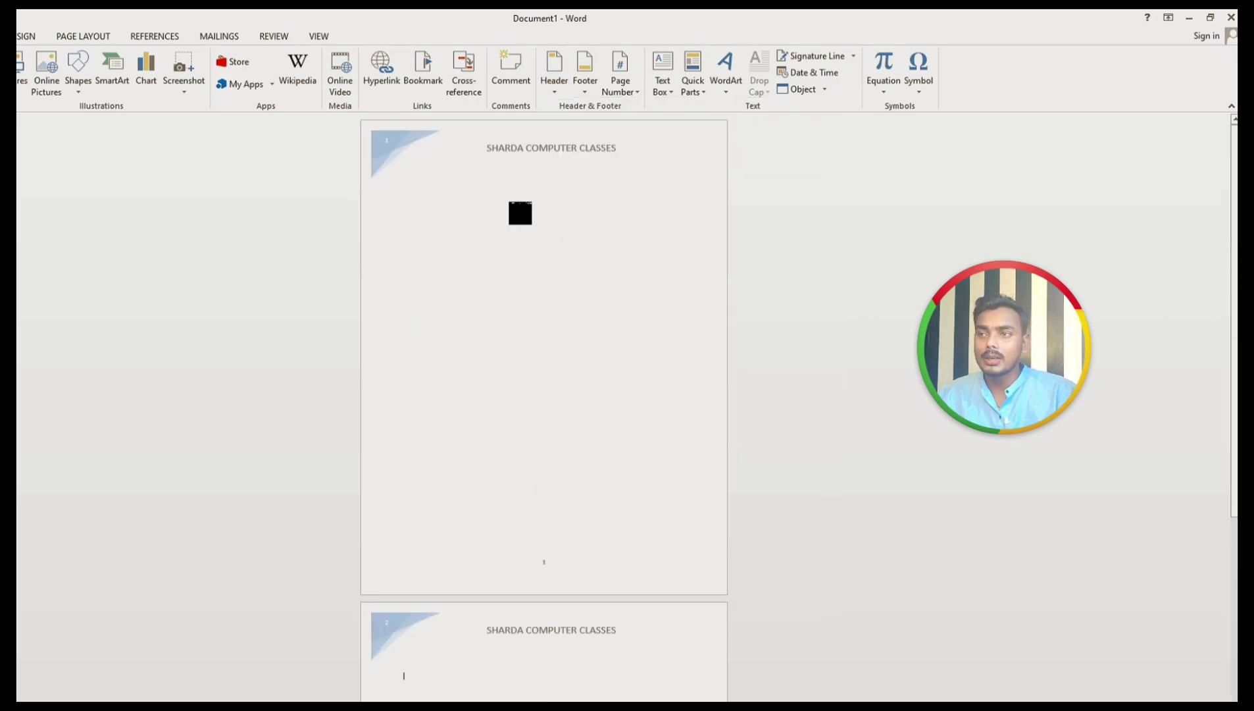
pyautogui.click(534, 153)
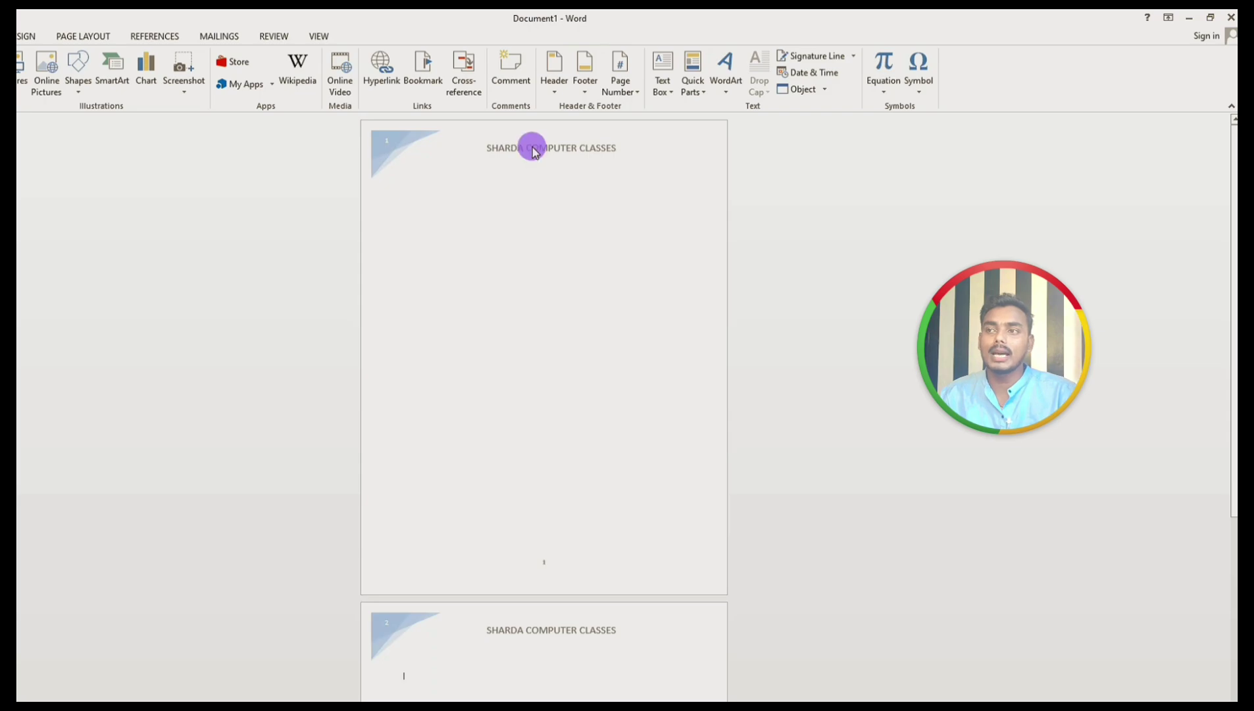
pyautogui.doubleClick(533, 147)
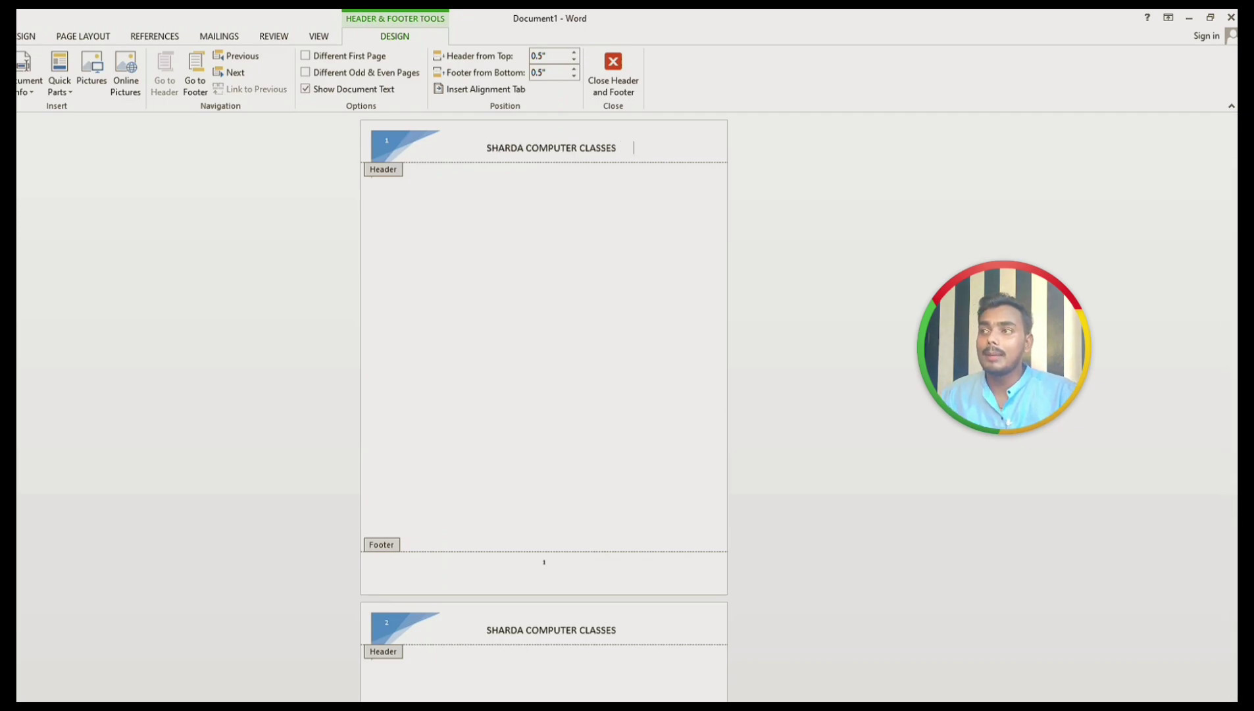
# Step: Draw a Smiley Face shape, about 0.61" by 0.62", at the header's right end
pyautogui.click(18, 36)
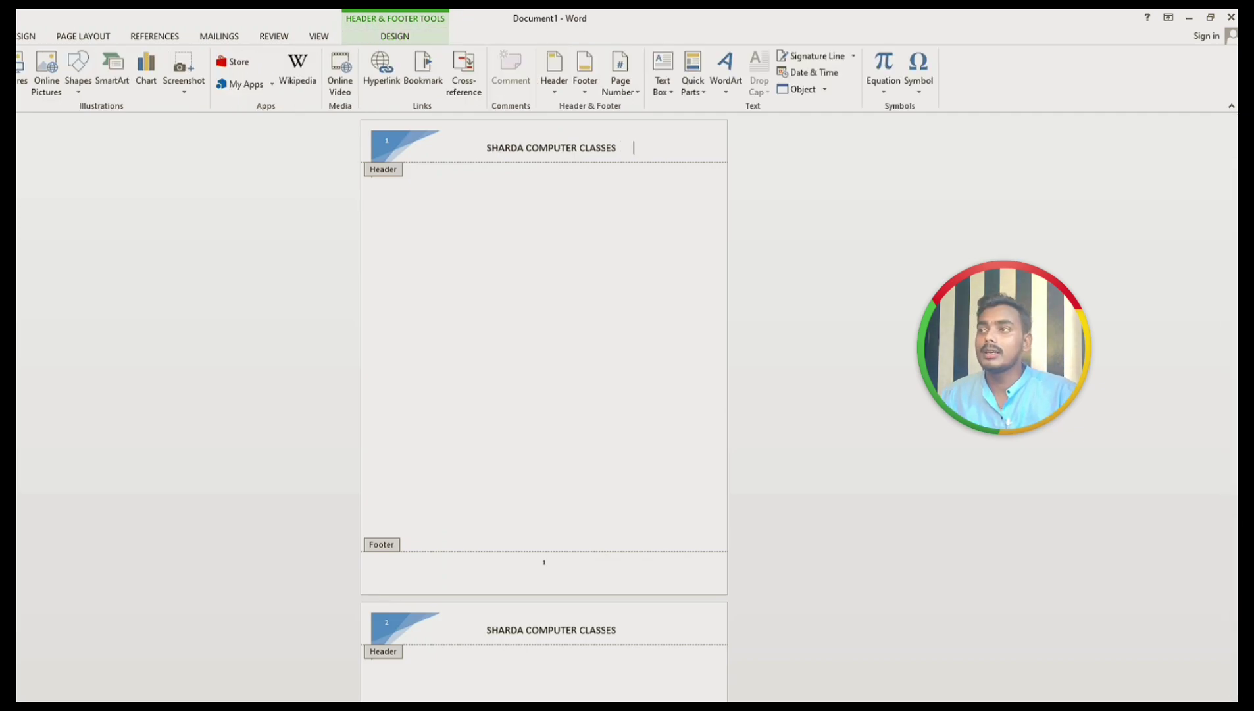
pyautogui.click(79, 97)
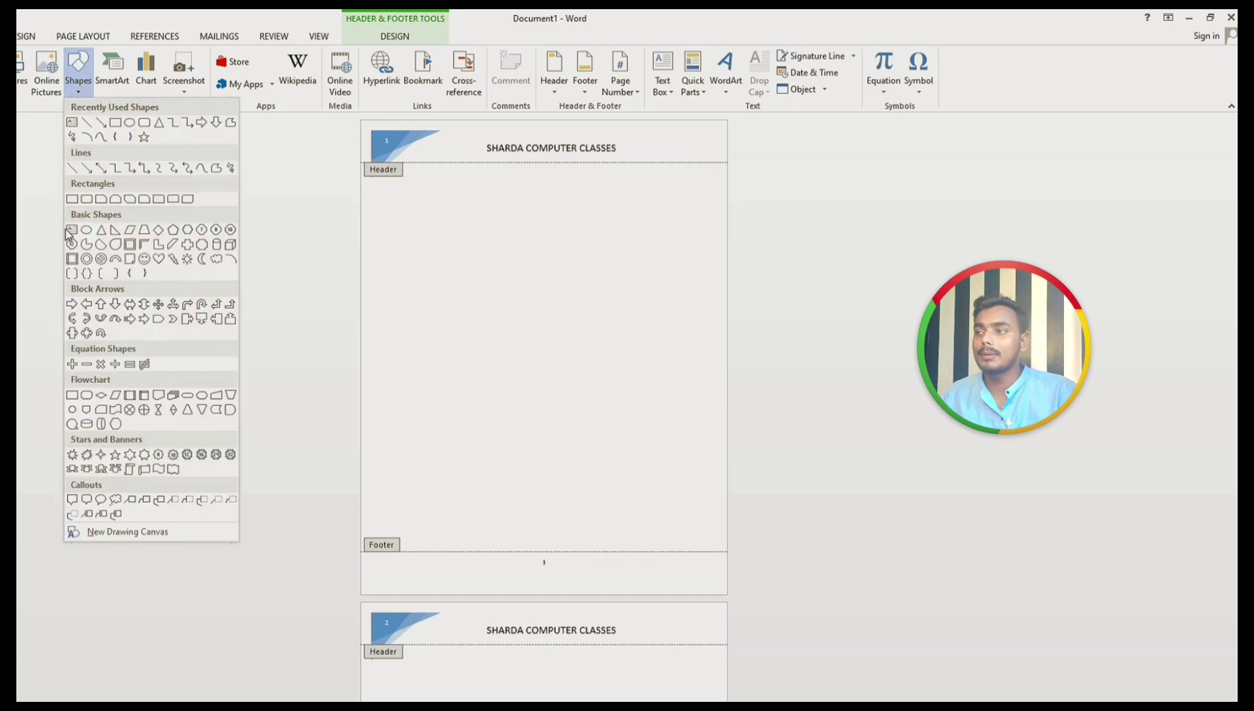
pyautogui.click(145, 264)
pyautogui.moveTo(663, 129)
pyautogui.mouseDown()
pyautogui.moveTo(691, 157)
pyautogui.moveTo(708, 155)
pyautogui.mouseUp()
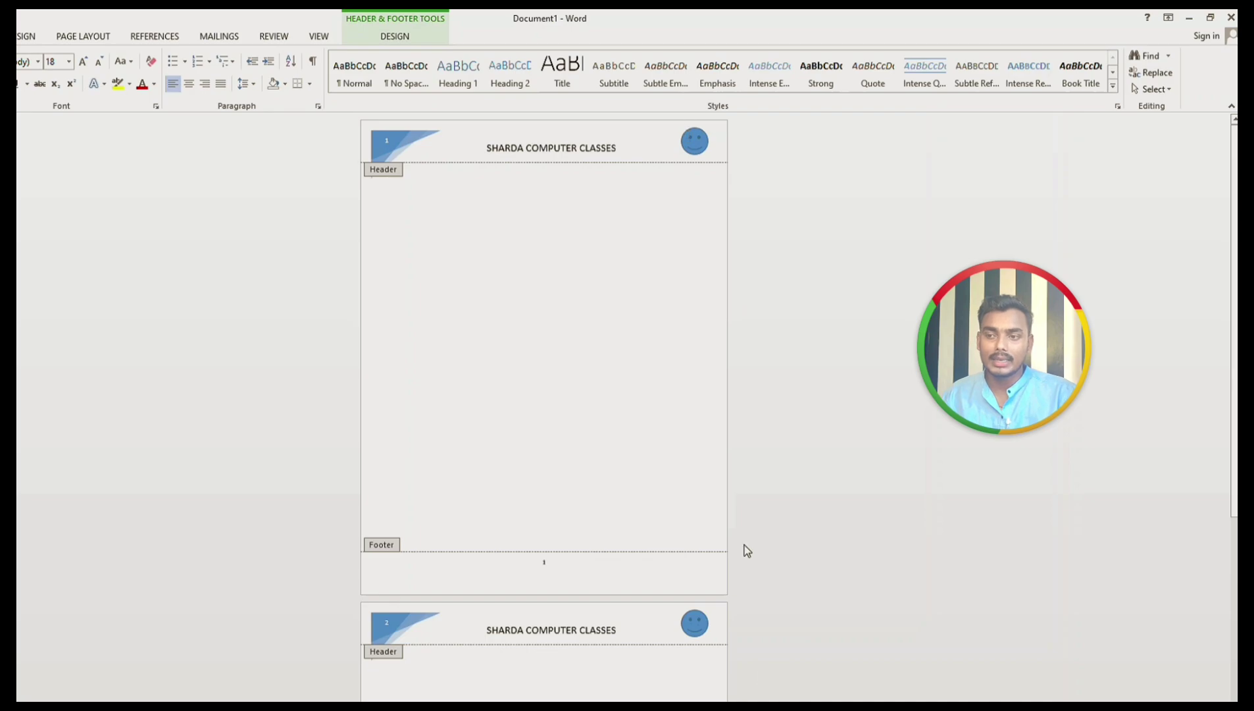
# Step: Select the footer page number and left-align the footer for the follow-us line
pyautogui.scroll(-2, 692, 635)
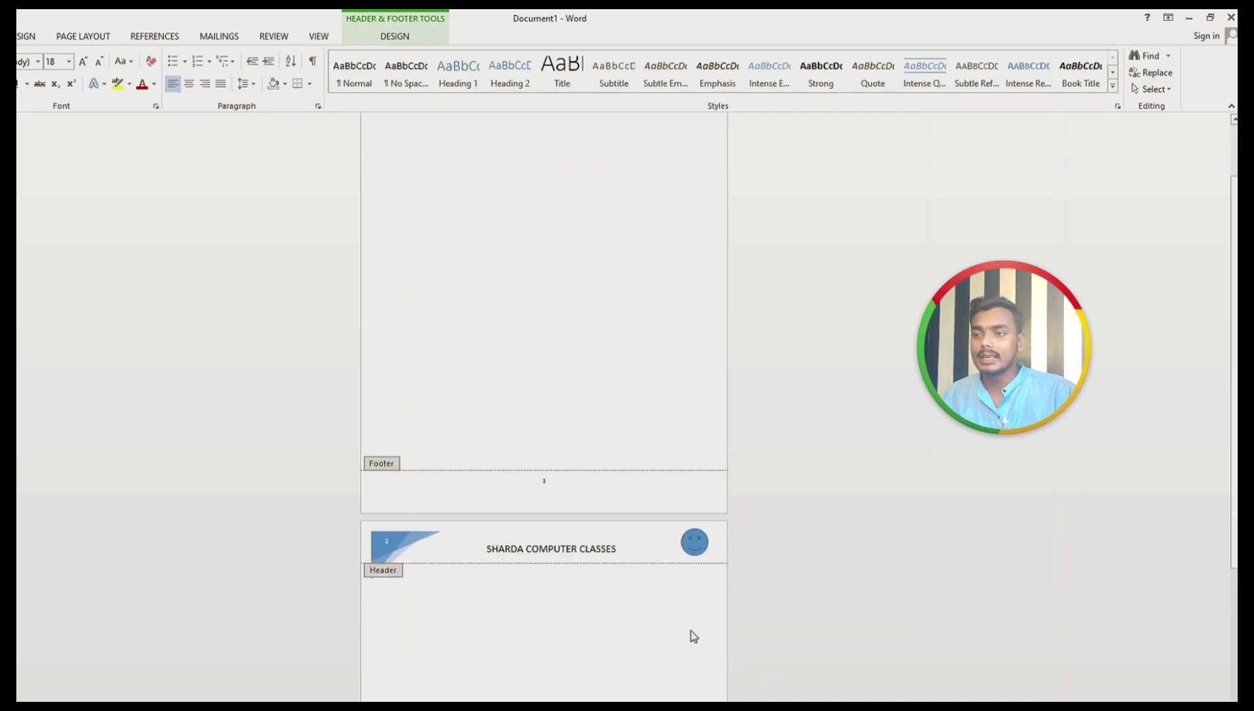
pyautogui.scroll(-1, 691, 630)
pyautogui.click(563, 430)
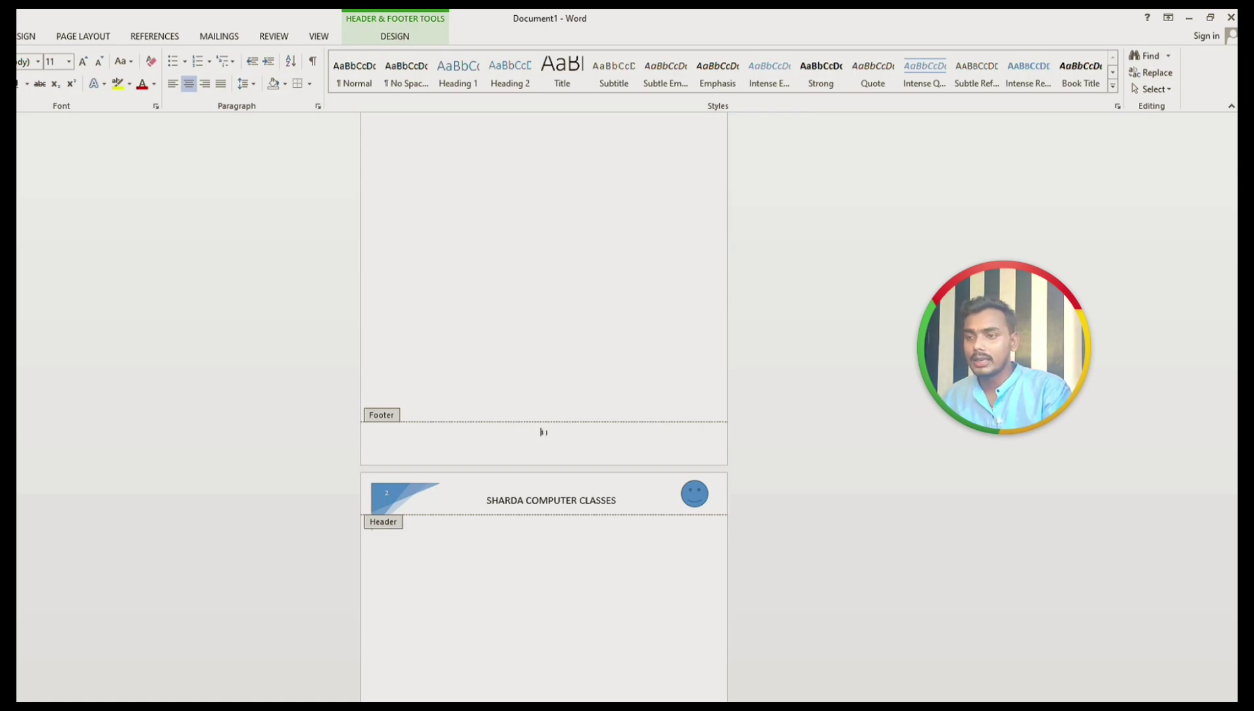
pyautogui.write(')')
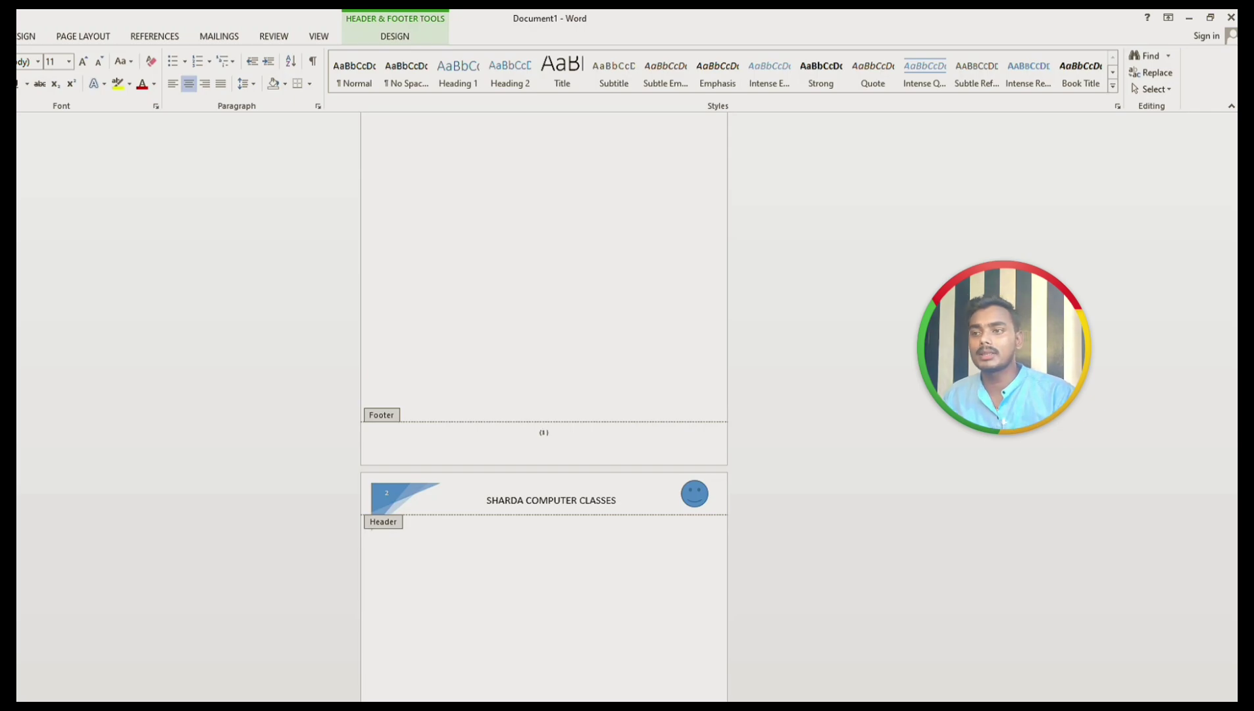
pyautogui.click(663, 430)
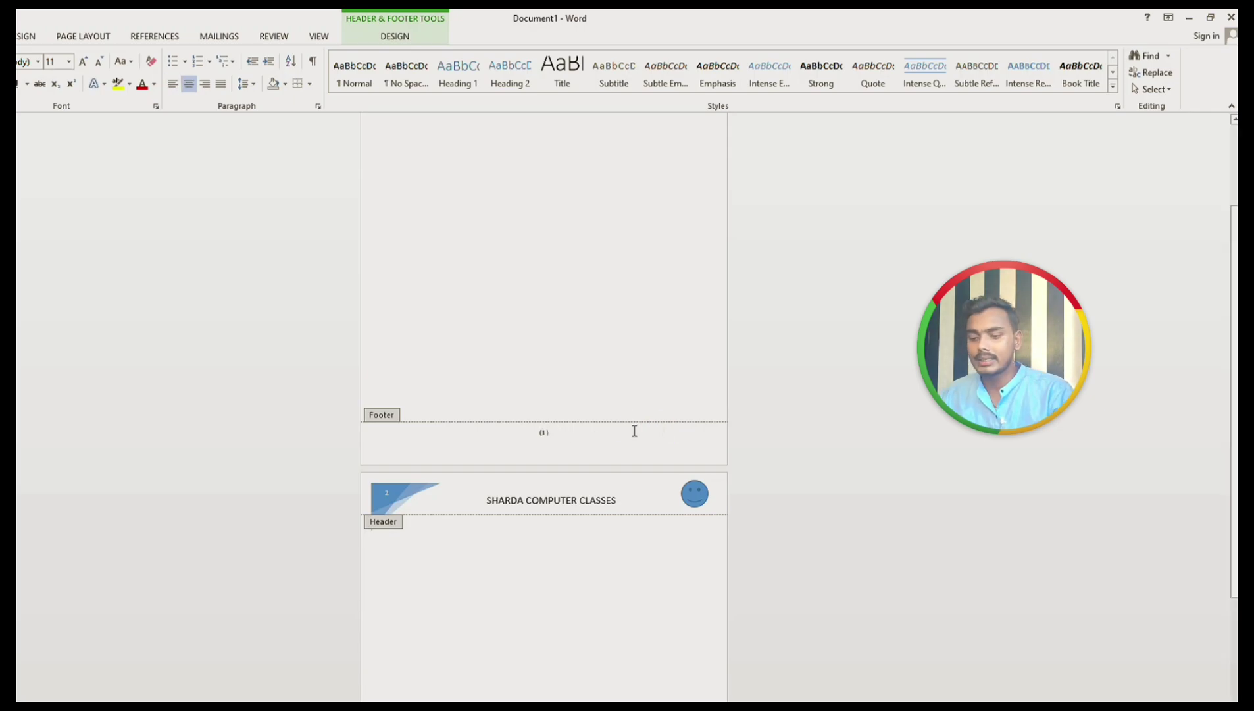
pyautogui.hotkey('shift', 'Left')
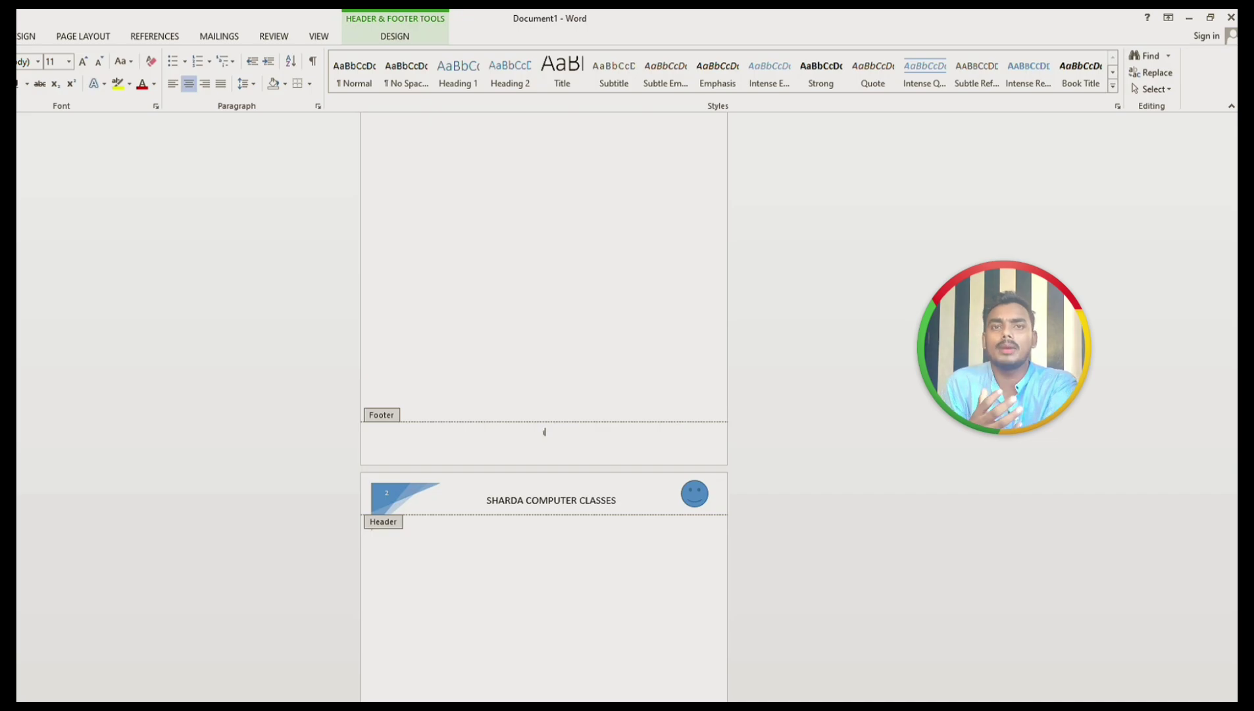
pyautogui.hotkey('ctrl', 'l')
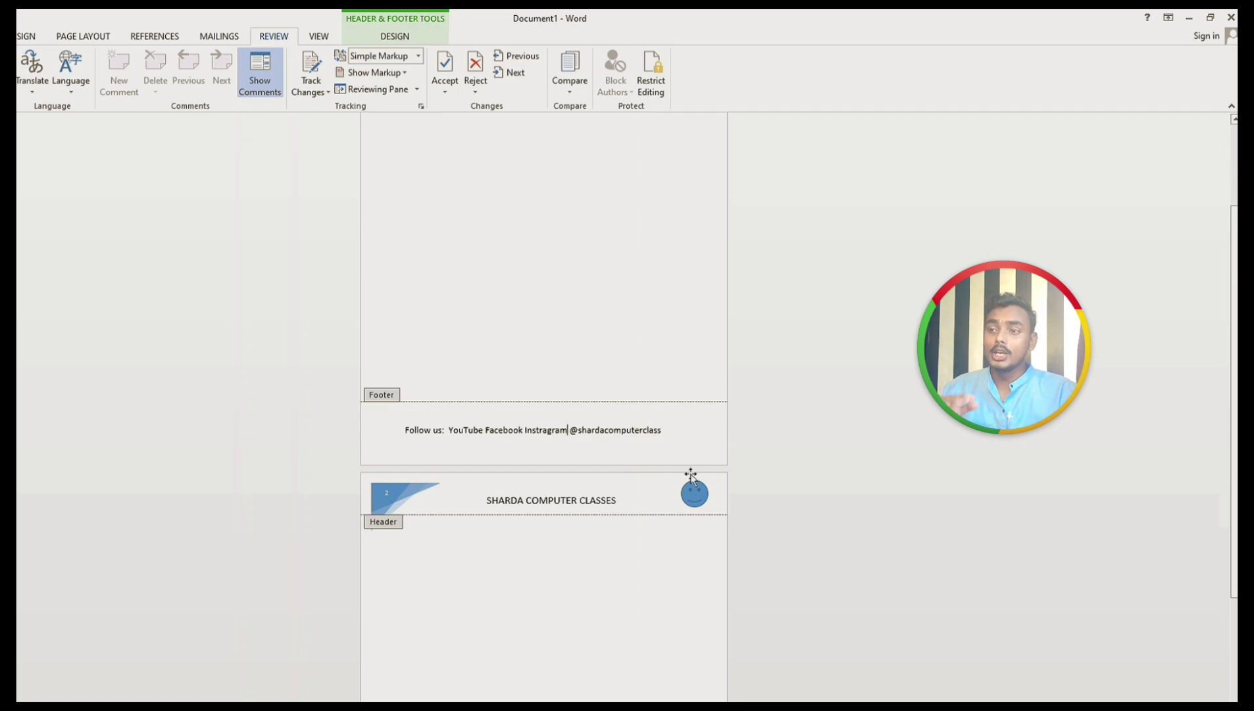
# Step: Leave header and footer editing and open the print preview with Ctrl+P
pyautogui.scroll(-1, 700, 520)
pyautogui.scroll(-3, 665, 532)
pyautogui.scroll(-3, 631, 544)
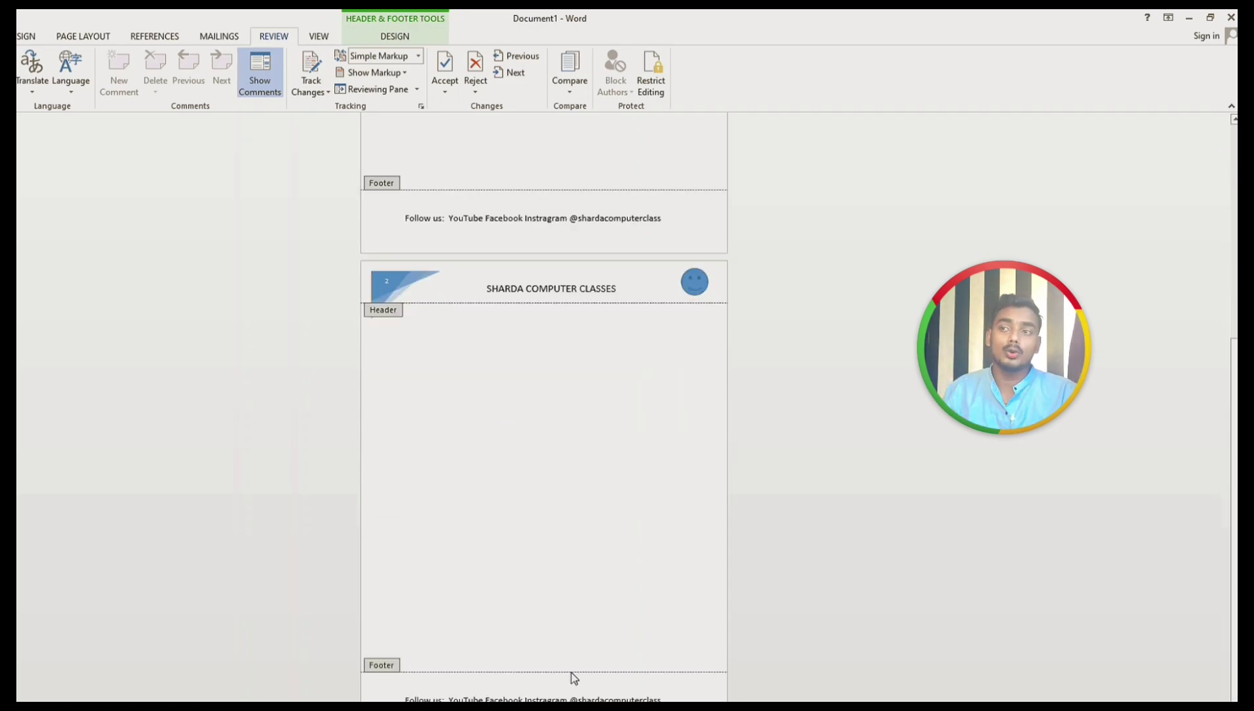
pyautogui.scroll(4, 592, 606)
pyautogui.scroll(5, 566, 461)
pyautogui.click(534, 336)
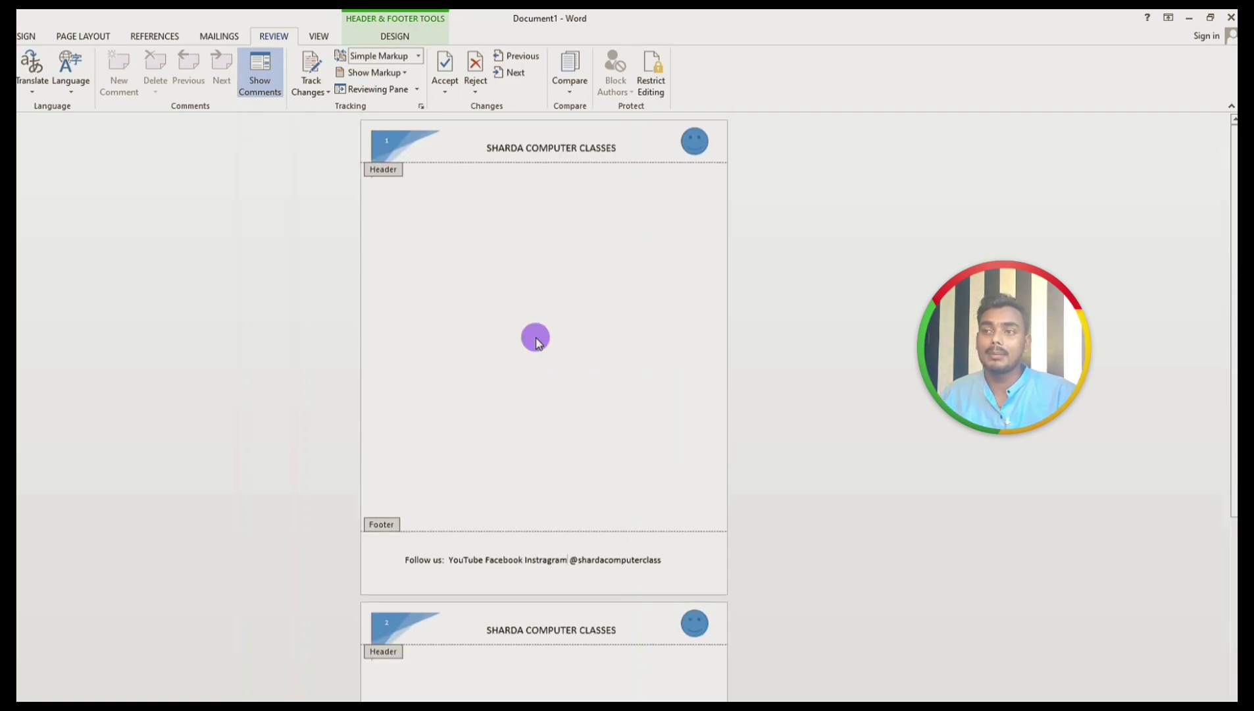
pyautogui.doubleClick(539, 344)
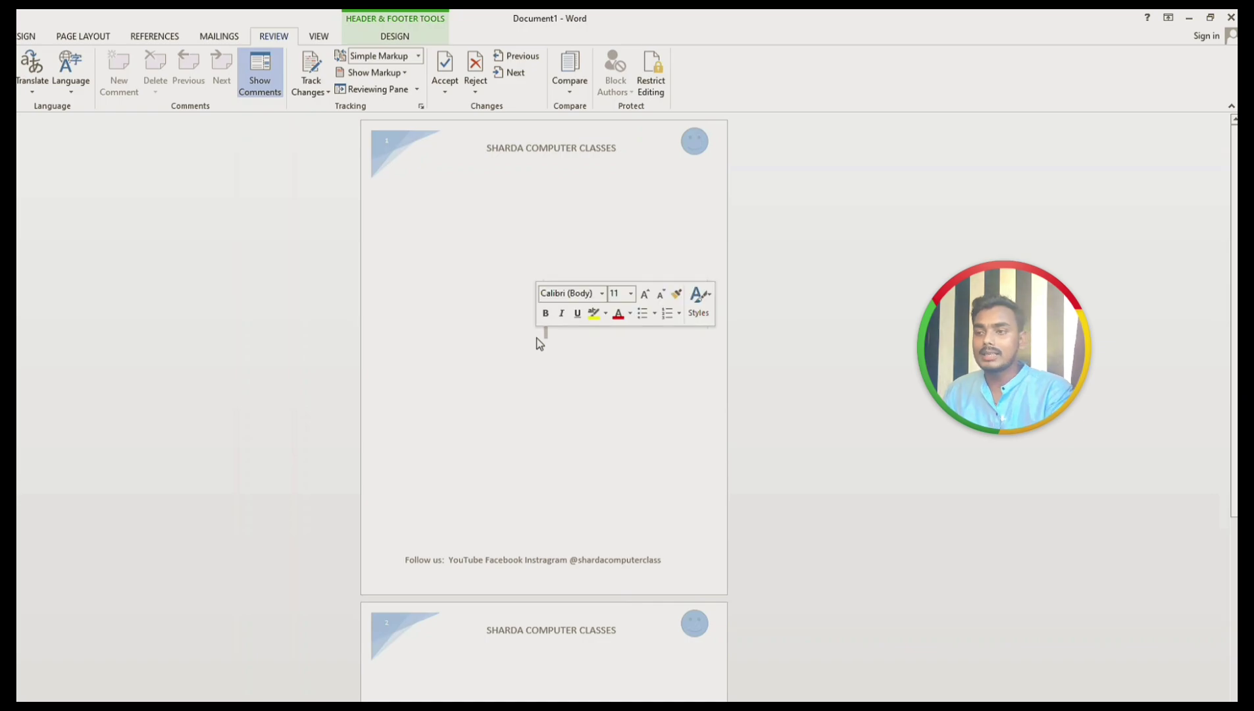
pyautogui.click(542, 346)
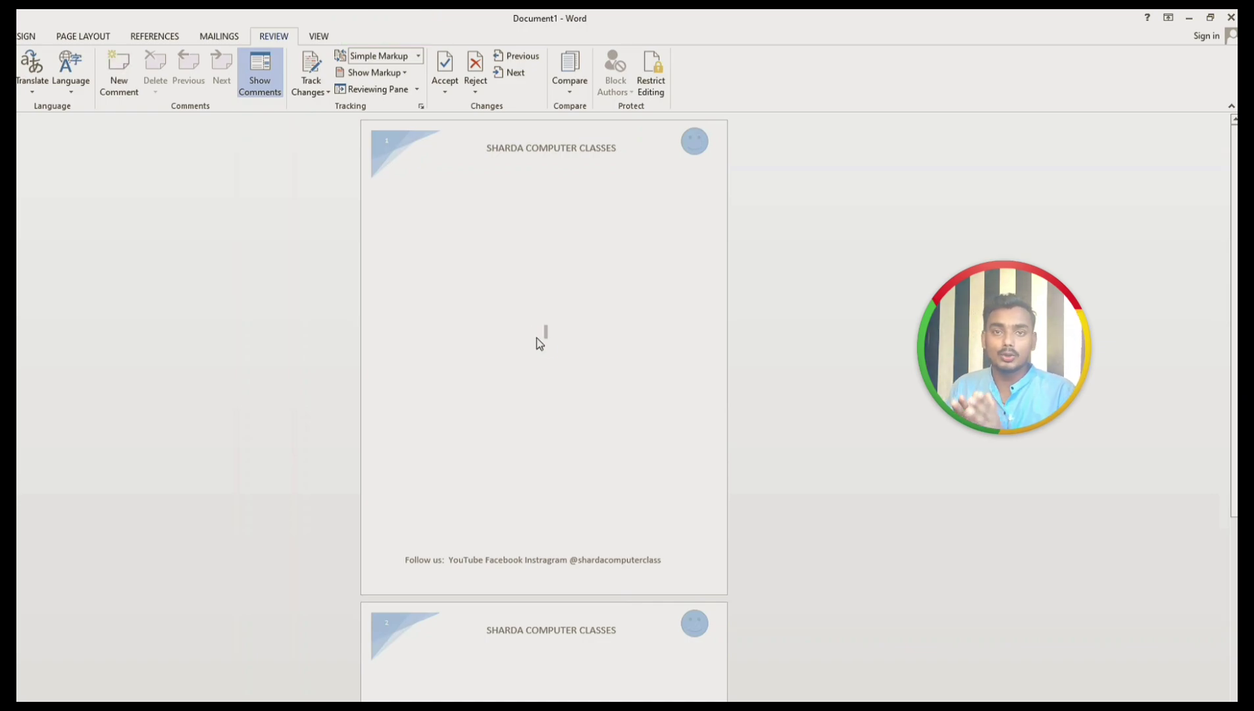
pyautogui.hotkey('ctrl', 'p')
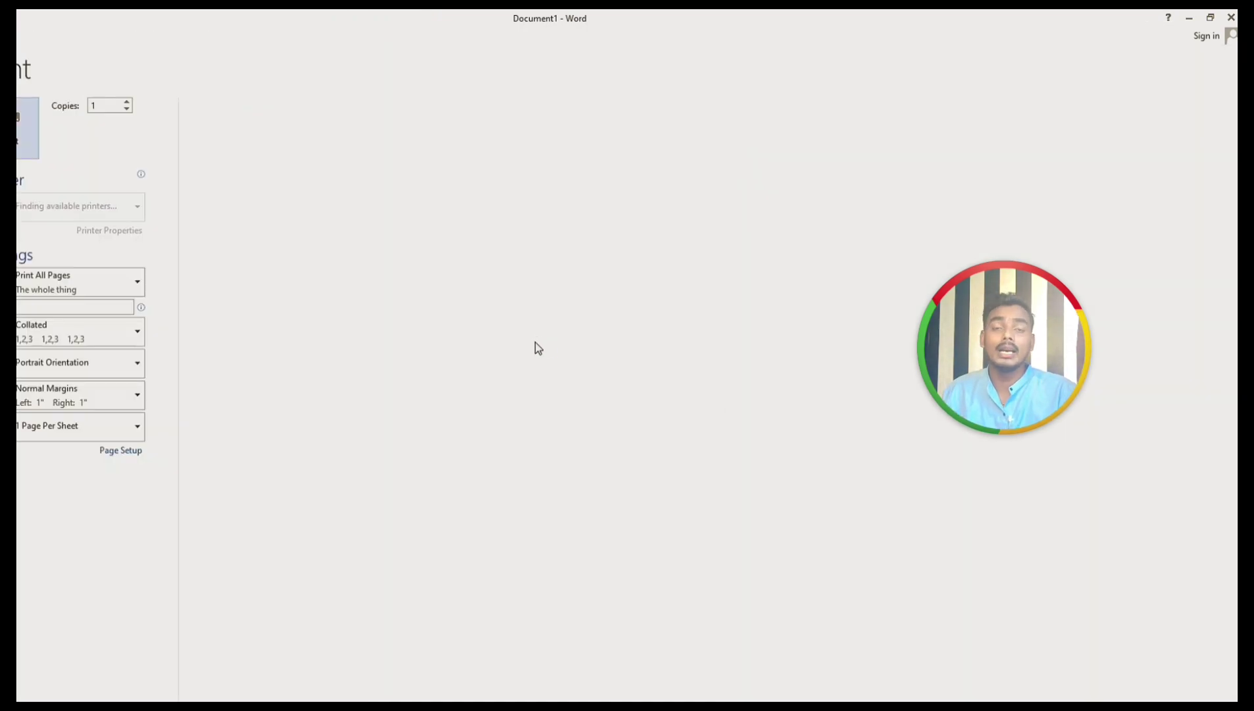